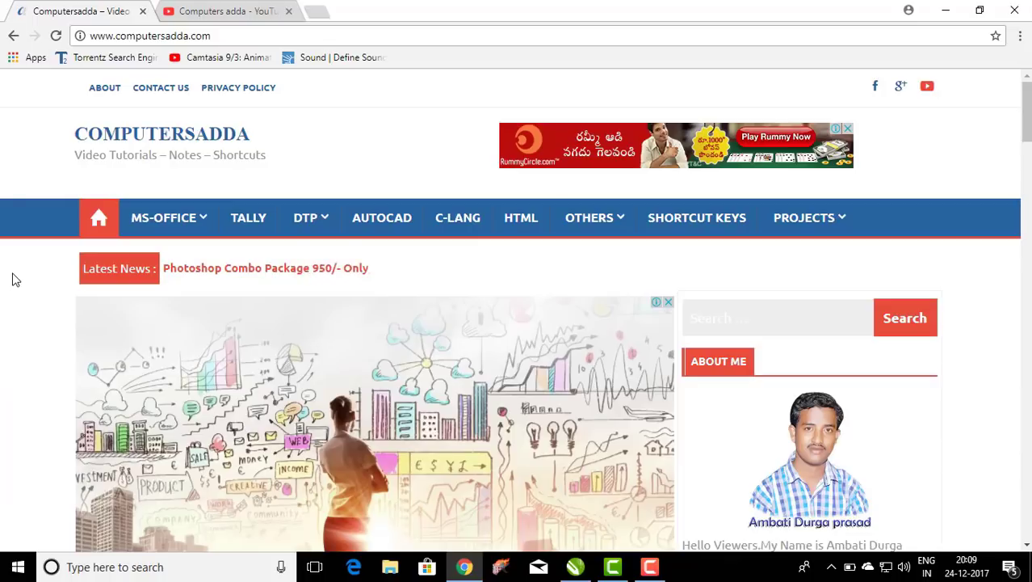
Switch to the Computers adda YouTube channel tab in Chrome
{"action": "left_click", "coordinate": [161, 8]}
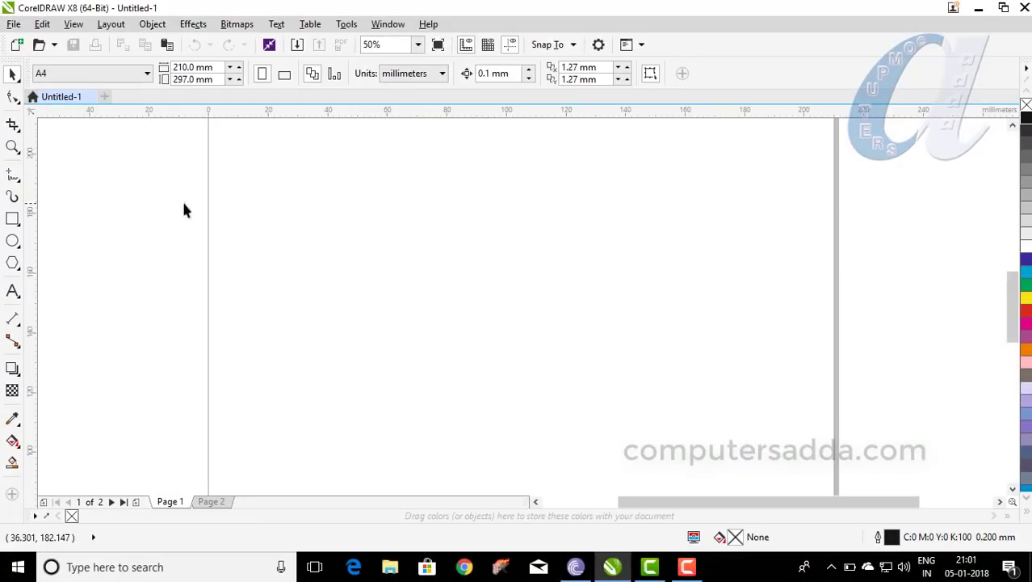
Draw a perfect circle 85.344 mm across and nudge it slightly up and left
{"action": "left_click", "coordinate": [14, 243]}
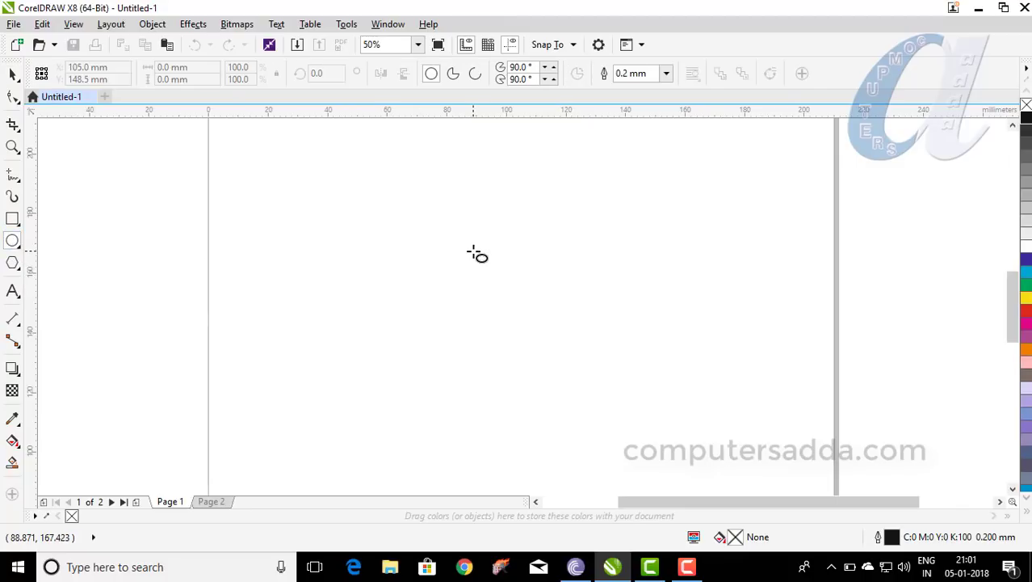
{"action": "key", "text": "ctrl"}
{"action": "left_click_drag", "start_coordinate": [429, 223], "coordinate": [613, 477]}
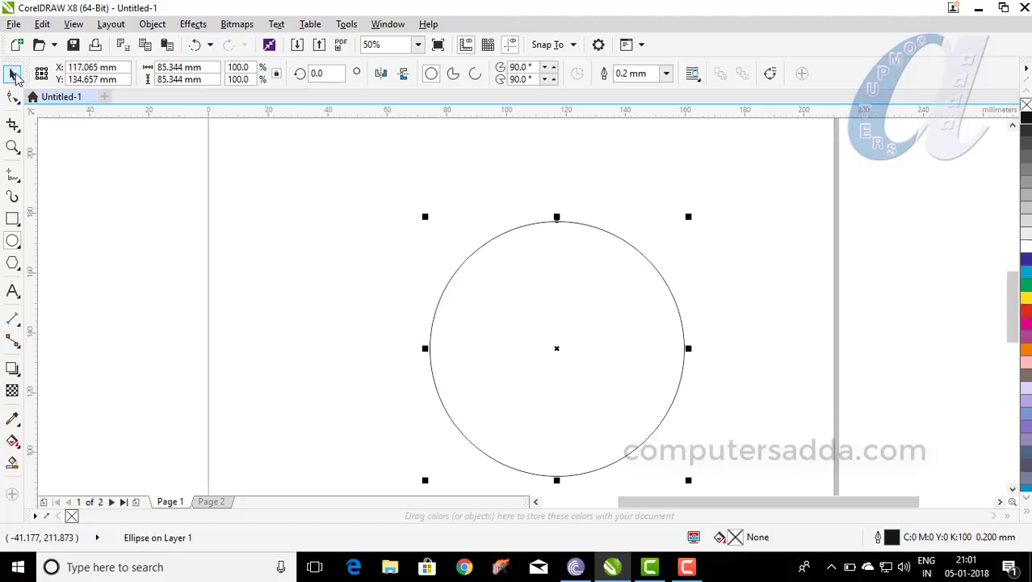
{"action": "left_click_drag", "start_coordinate": [534, 344], "coordinate": [547, 307]}
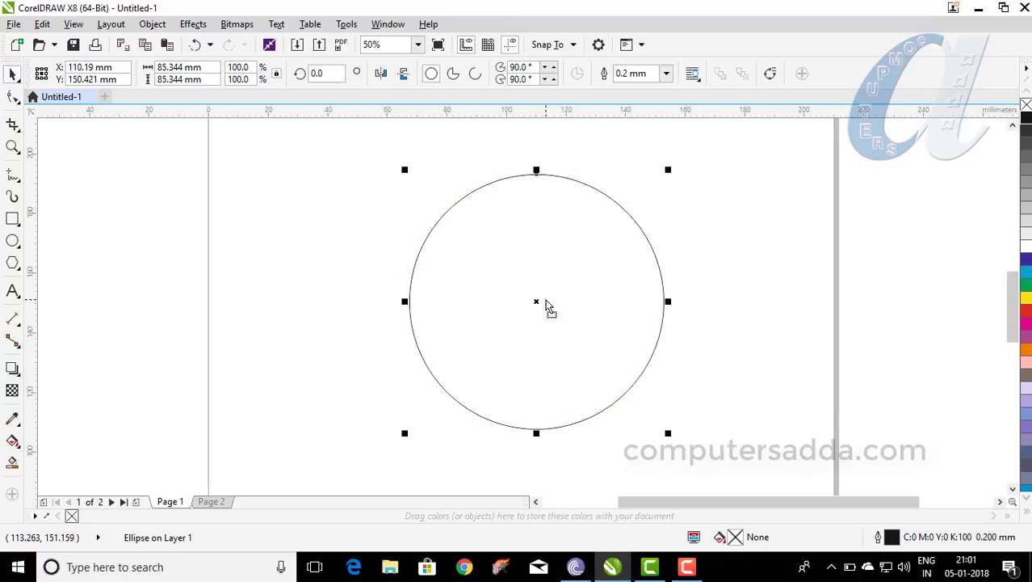
Draw a long thin rectangle across the circle and align both centres with E and C
{"action": "left_click", "coordinate": [13, 220]}
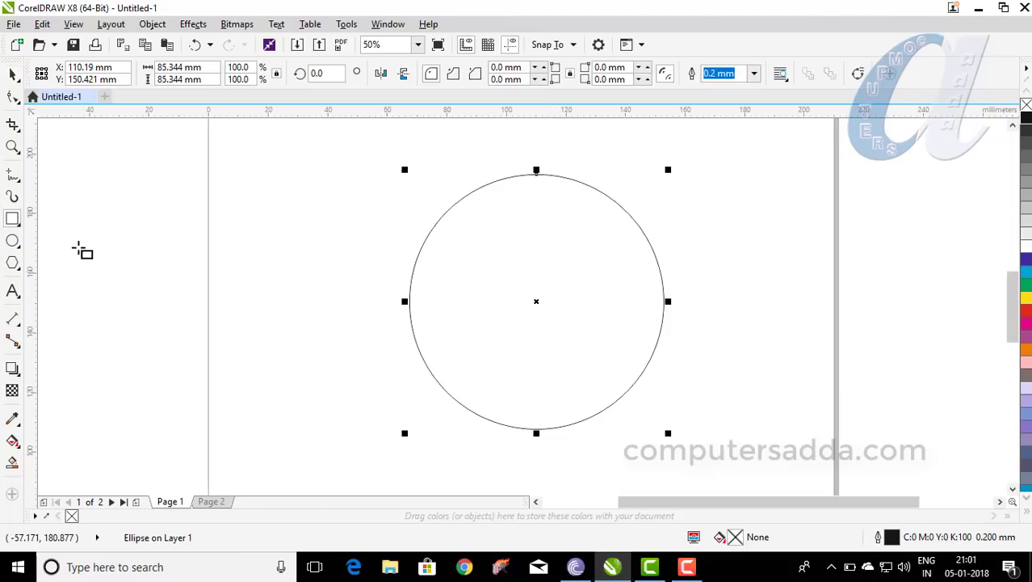
{"action": "mouse_move", "coordinate": [243, 229]}
{"action": "left_mouse_down"}
{"action": "mouse_move", "coordinate": [388, 289]}
{"action": "mouse_move", "coordinate": [662, 278]}
{"action": "mouse_move", "coordinate": [589, 293]}
{"action": "mouse_move", "coordinate": [625, 278]}
{"action": "left_mouse_up"}
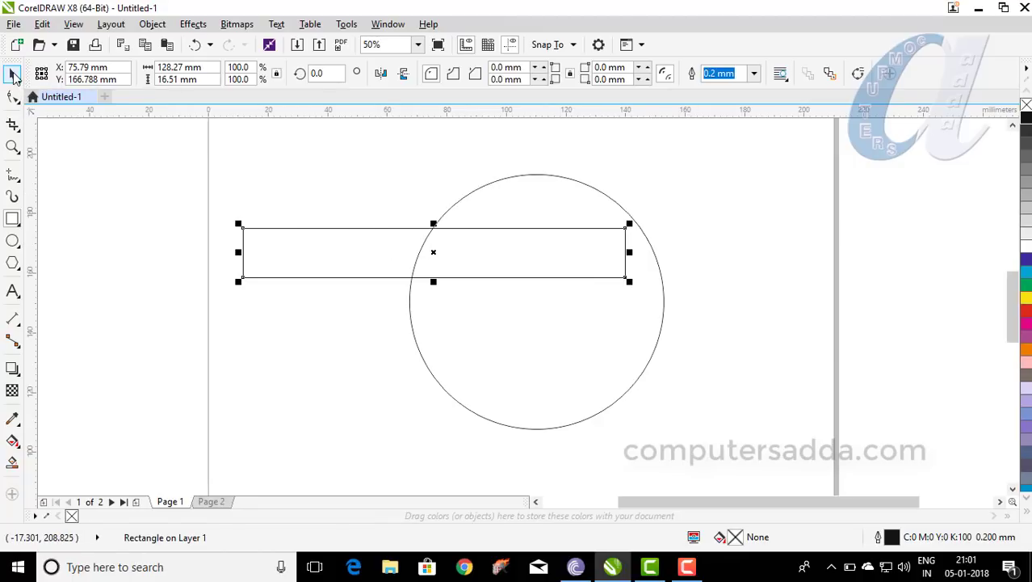
{"action": "left_click", "coordinate": [521, 175], "text": "shift"}
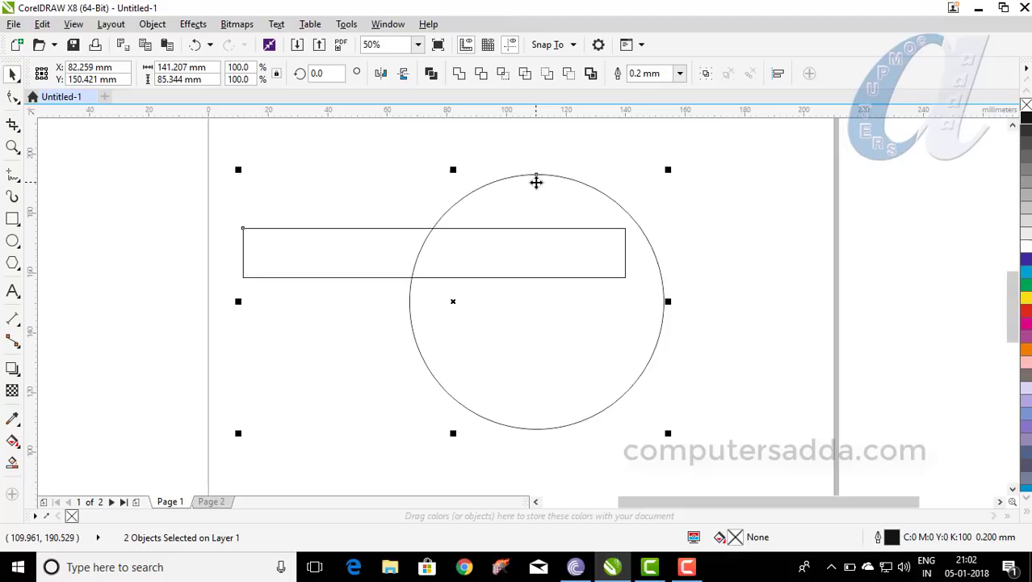
{"action": "key", "text": "e"}
{"action": "key", "text": "c"}
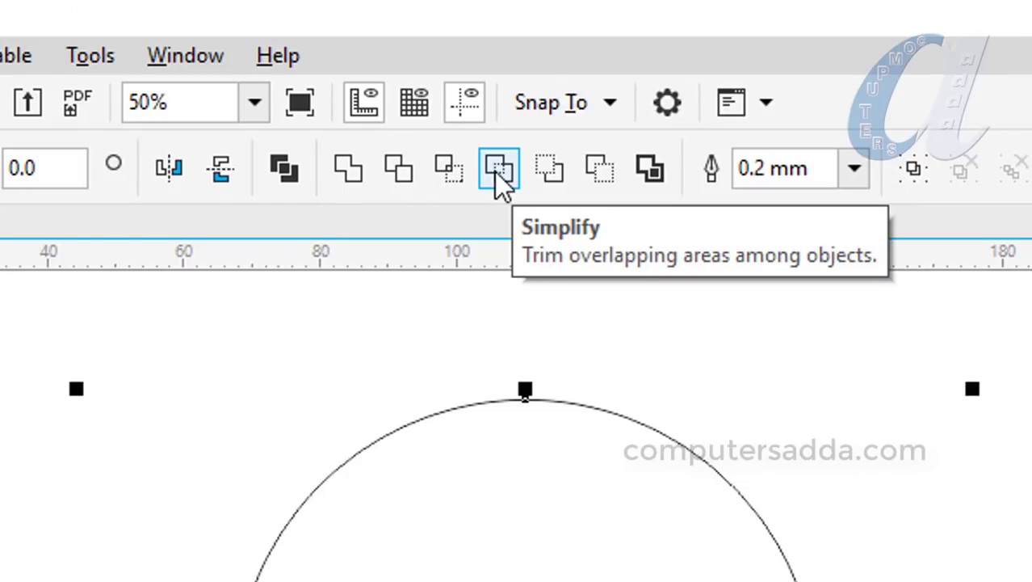
Trim the circle with Simplify, then drag the rectangle away and delete it
{"action": "left_click", "coordinate": [497, 170]}
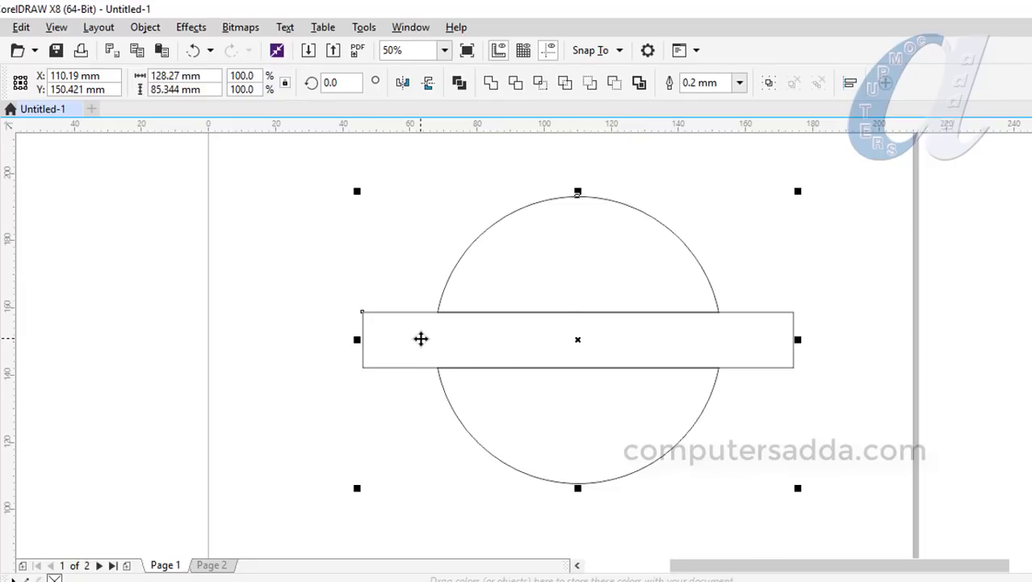
{"action": "left_click", "coordinate": [421, 339]}
{"action": "left_click", "coordinate": [416, 335]}
{"action": "left_click", "coordinate": [361, 329]}
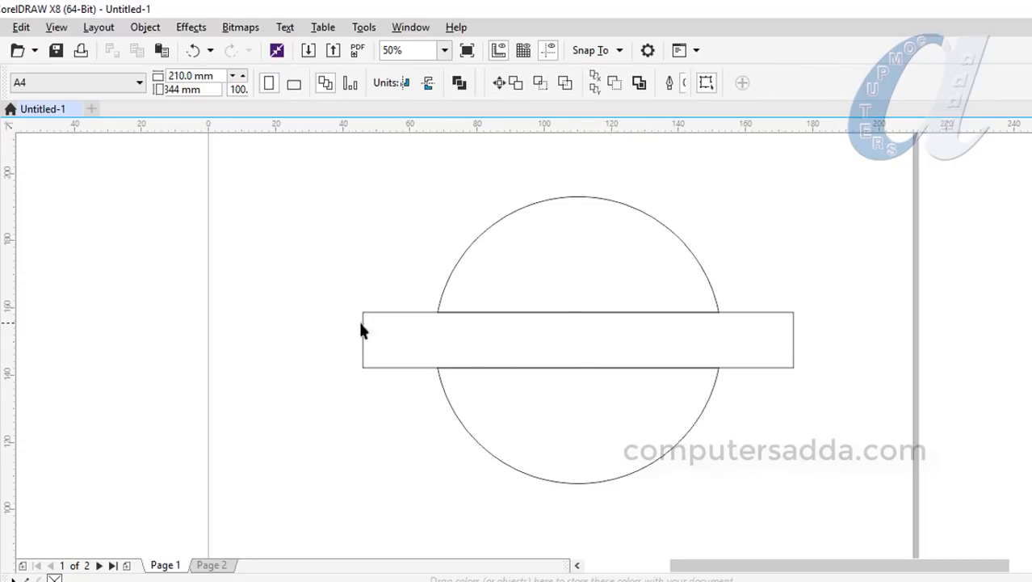
{"action": "left_click", "coordinate": [362, 329]}
{"action": "left_click_drag", "start_coordinate": [452, 343], "coordinate": [104, 262]}
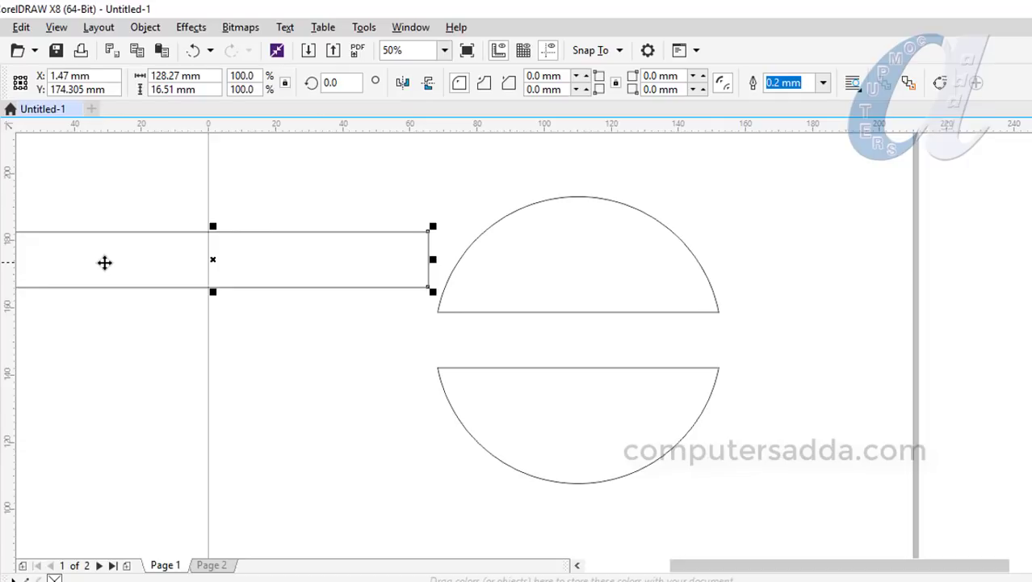
{"action": "key", "text": "Delete"}
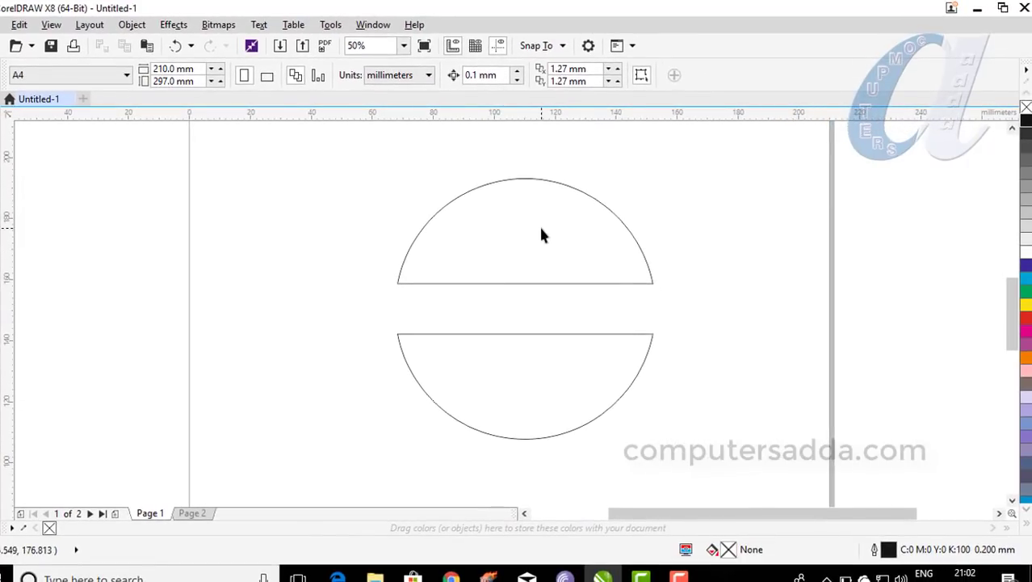
{"action": "left_click", "coordinate": [541, 234]}
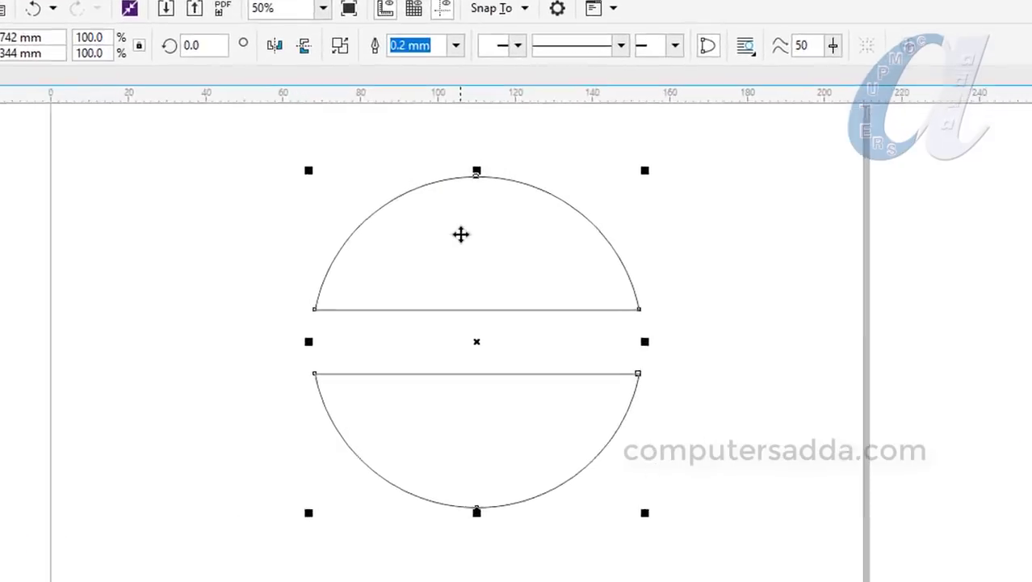
Break the cut circle curve apart into two separate halves
{"action": "right_click", "coordinate": [509, 222]}
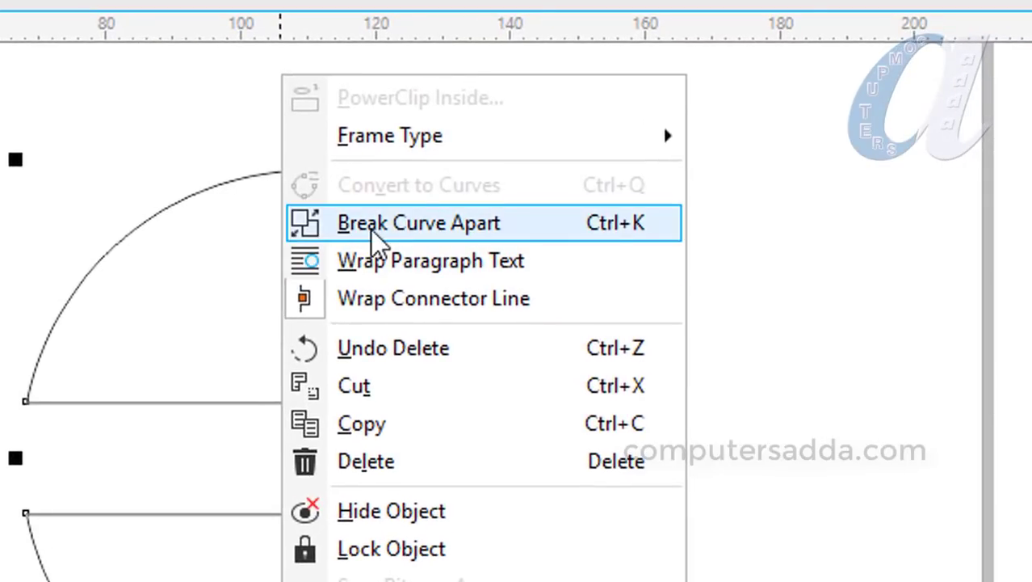
{"action": "left_click", "coordinate": [473, 229]}
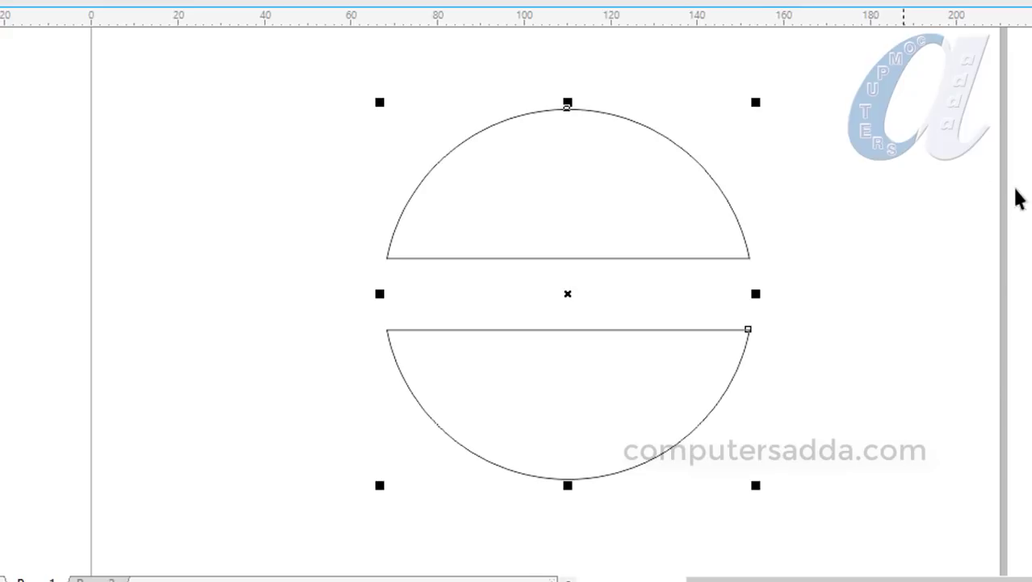
{"action": "left_click", "coordinate": [629, 219]}
{"action": "left_click", "coordinate": [612, 257]}
{"action": "left_click", "coordinate": [570, 329]}
Fill the upper half red and the lower half blue
{"action": "left_click", "coordinate": [558, 257]}
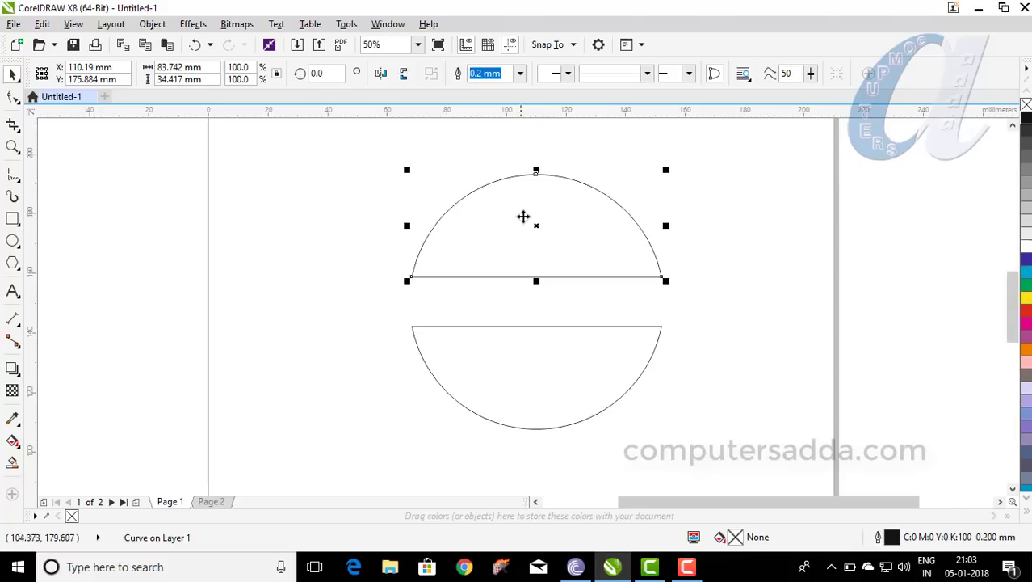
{"action": "left_click", "coordinate": [1026, 310]}
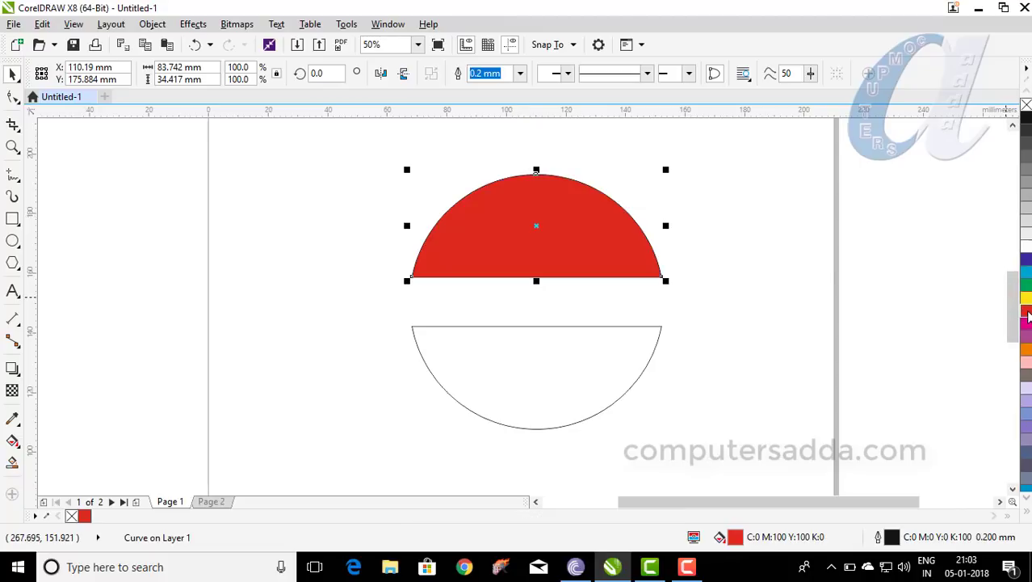
{"action": "left_click", "coordinate": [533, 372]}
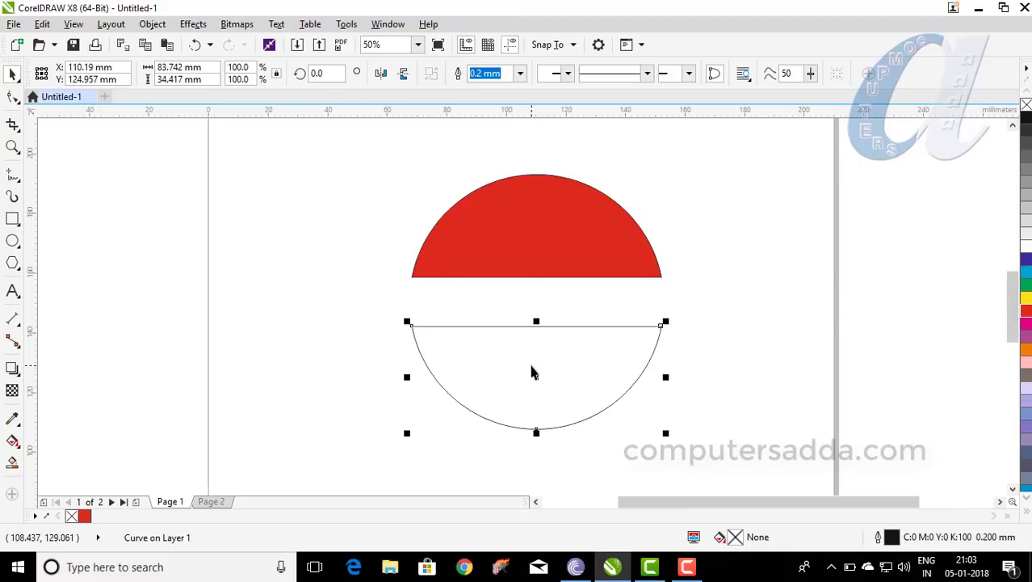
{"action": "left_click", "coordinate": [1026, 261]}
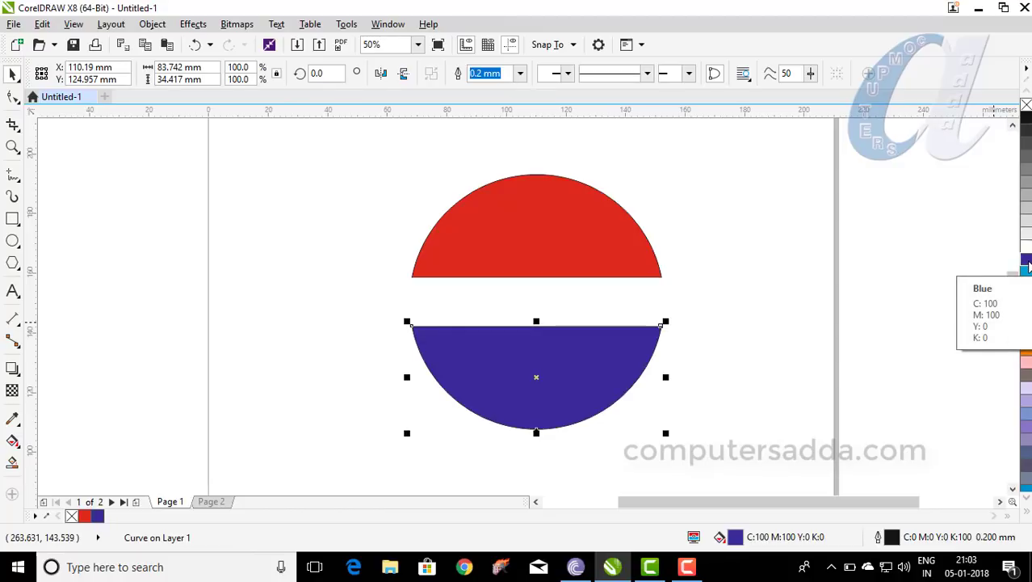
{"action": "left_click", "coordinate": [535, 246]}
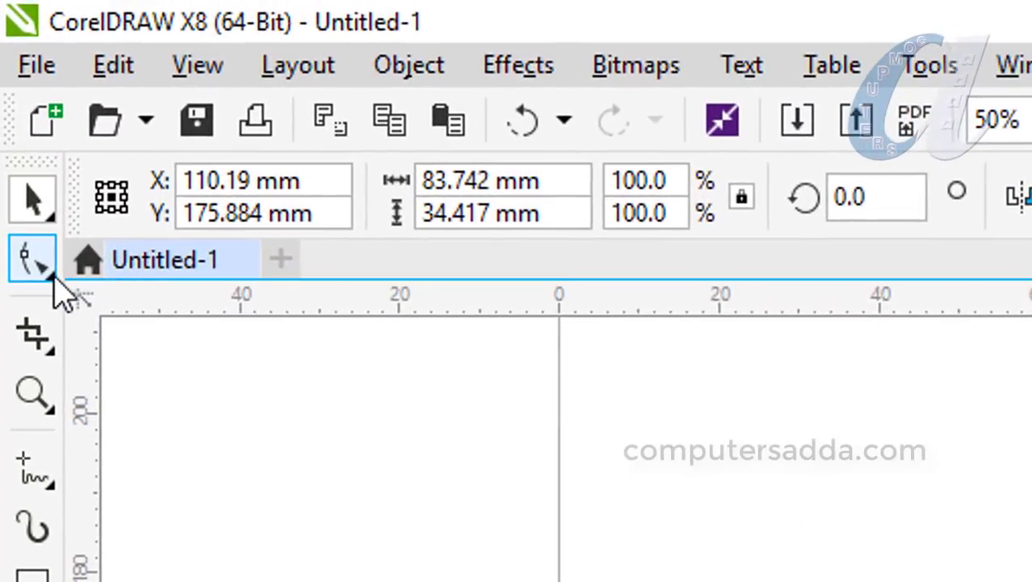
Convert the red half's straight bottom edge to a curve with the Shape tool
{"action": "left_click", "coordinate": [19, 100]}
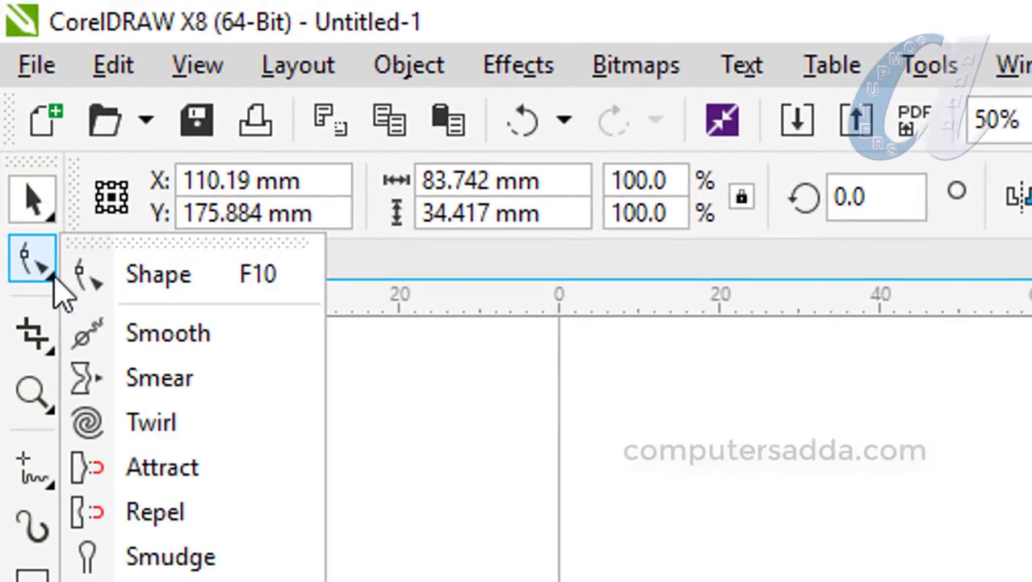
{"action": "left_click", "coordinate": [144, 284]}
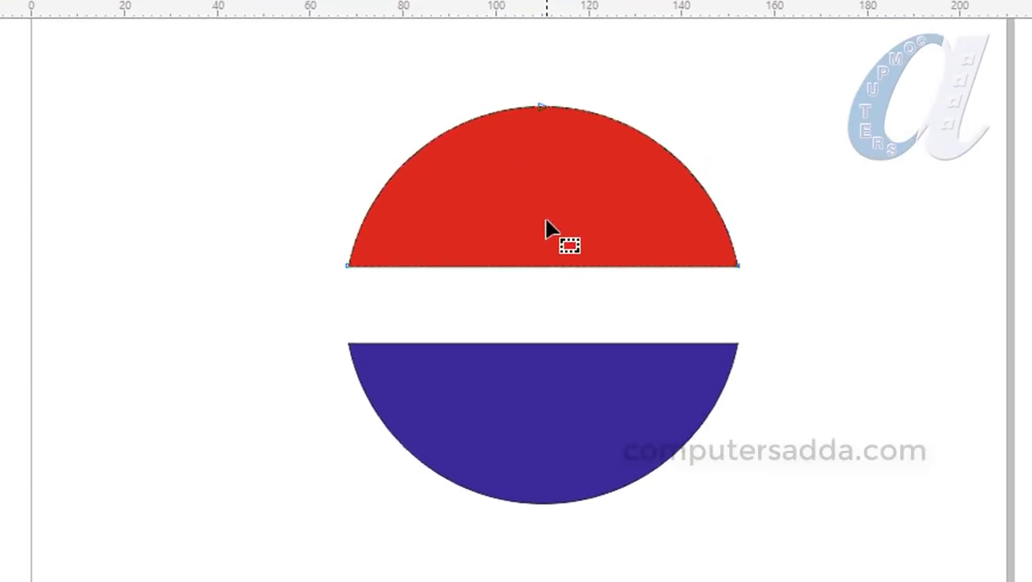
{"action": "left_click", "coordinate": [541, 266]}
{"action": "right_click", "coordinate": [539, 267]}
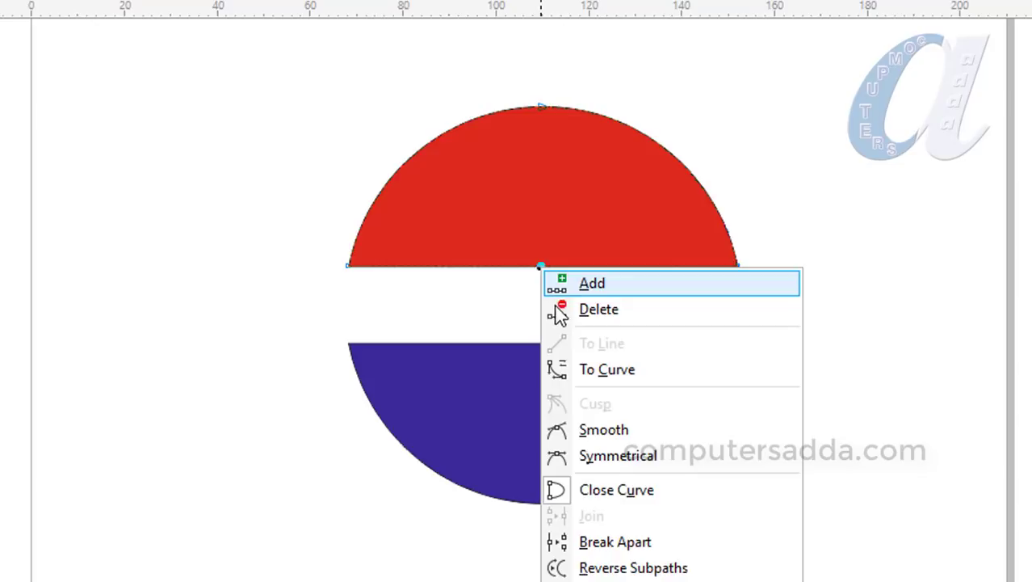
{"action": "left_click", "coordinate": [608, 369]}
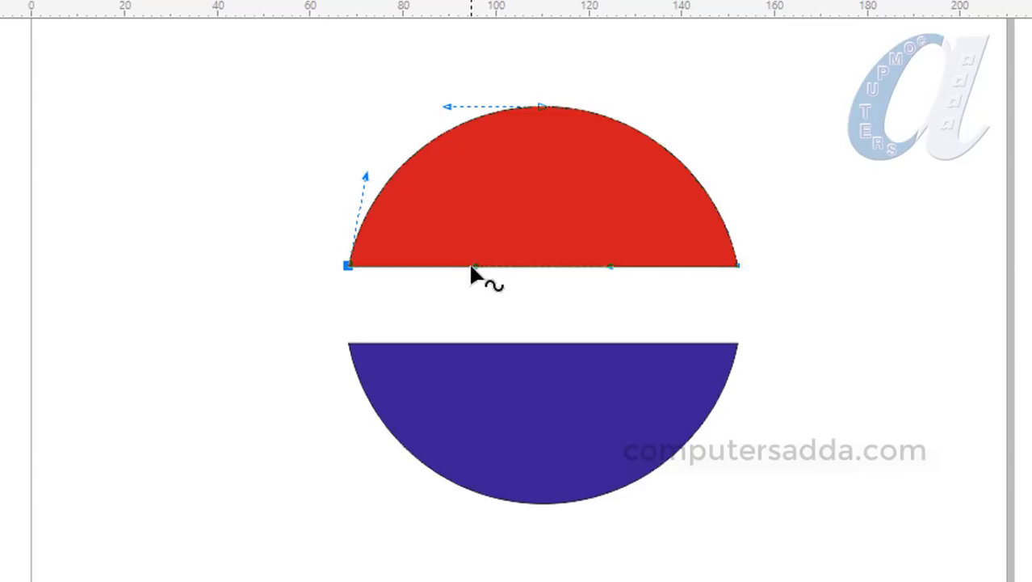
Drag the red bottom edge into a wave, dipping on the left and rising on the right
{"action": "left_click_drag", "start_coordinate": [475, 270], "coordinate": [473, 343]}
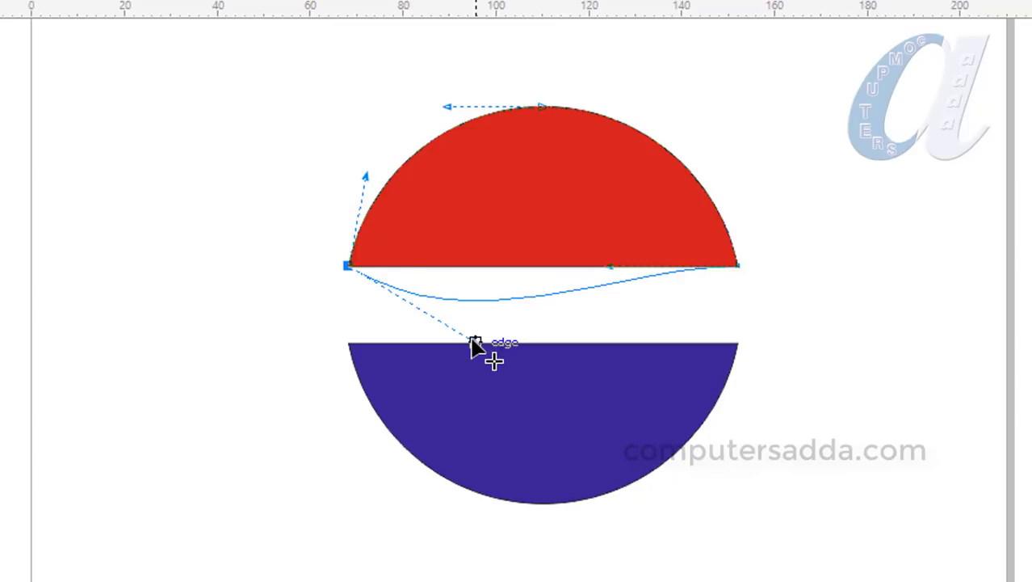
{"action": "left_click_drag", "start_coordinate": [473, 343], "coordinate": [472, 344]}
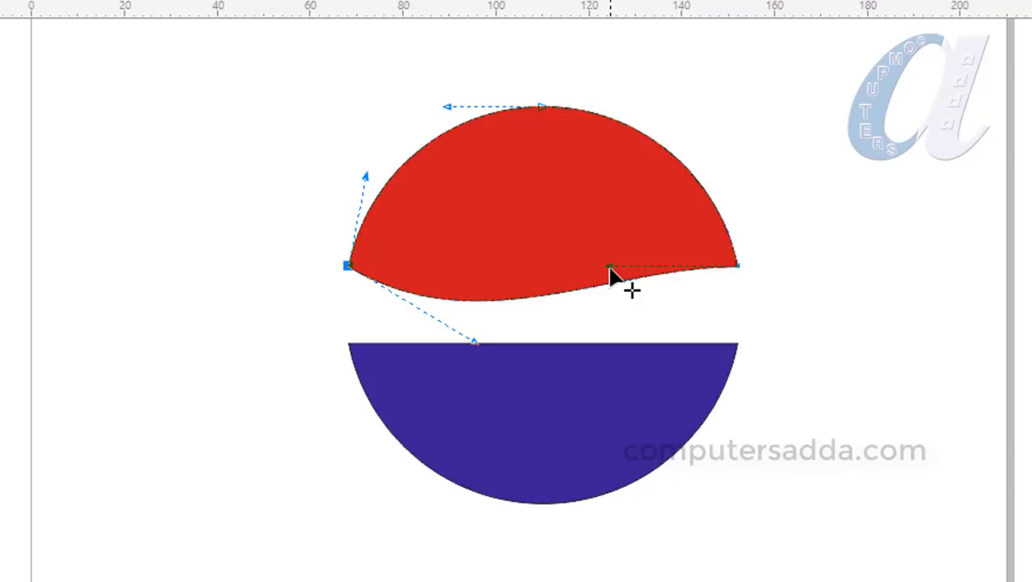
{"action": "left_click_drag", "start_coordinate": [610, 268], "coordinate": [610, 192]}
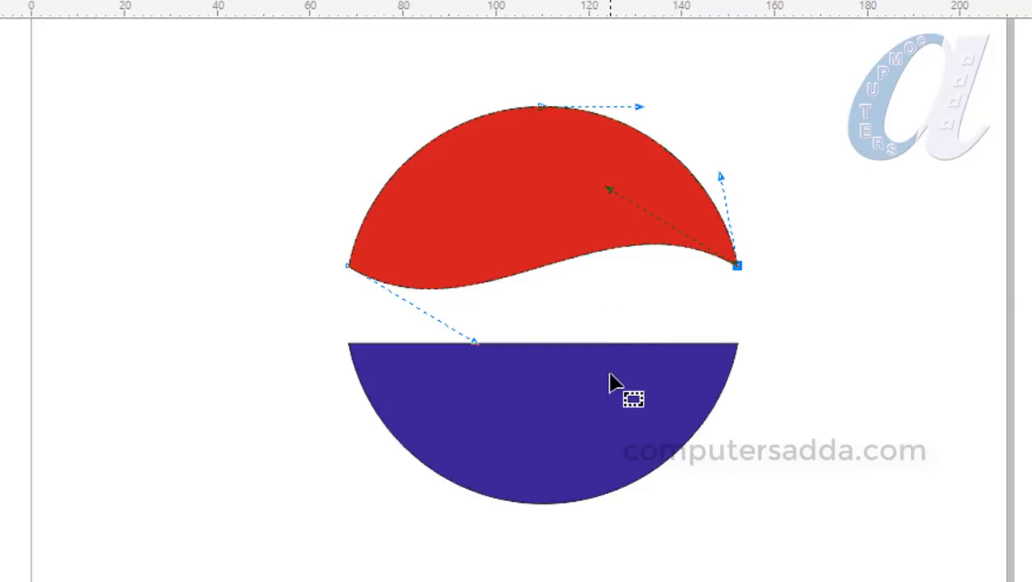
{"action": "left_click", "coordinate": [607, 398]}
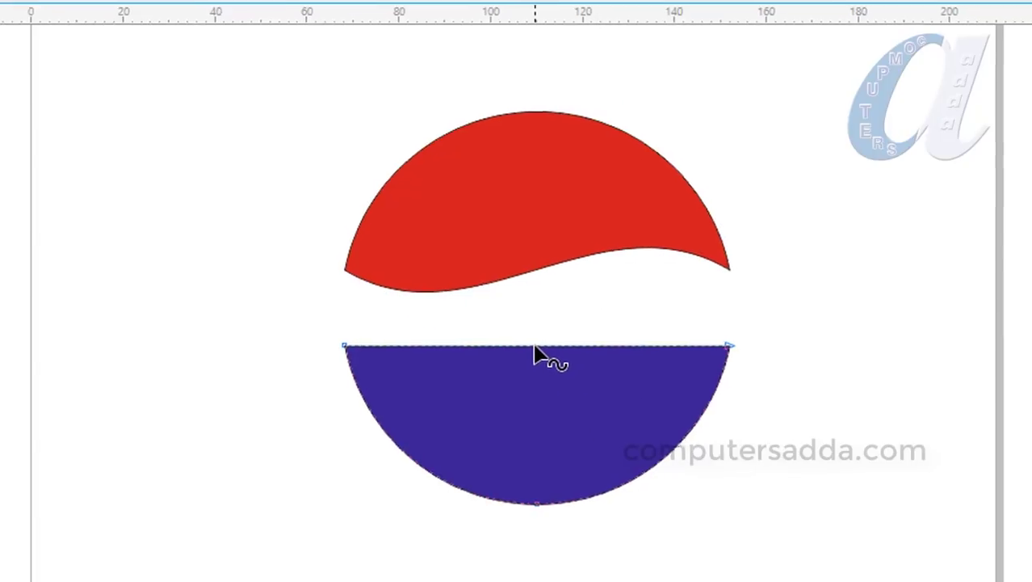
Convert the blue half's top edge to a curve and bend it into a wave mirroring the red edge
{"action": "left_click", "coordinate": [487, 368]}
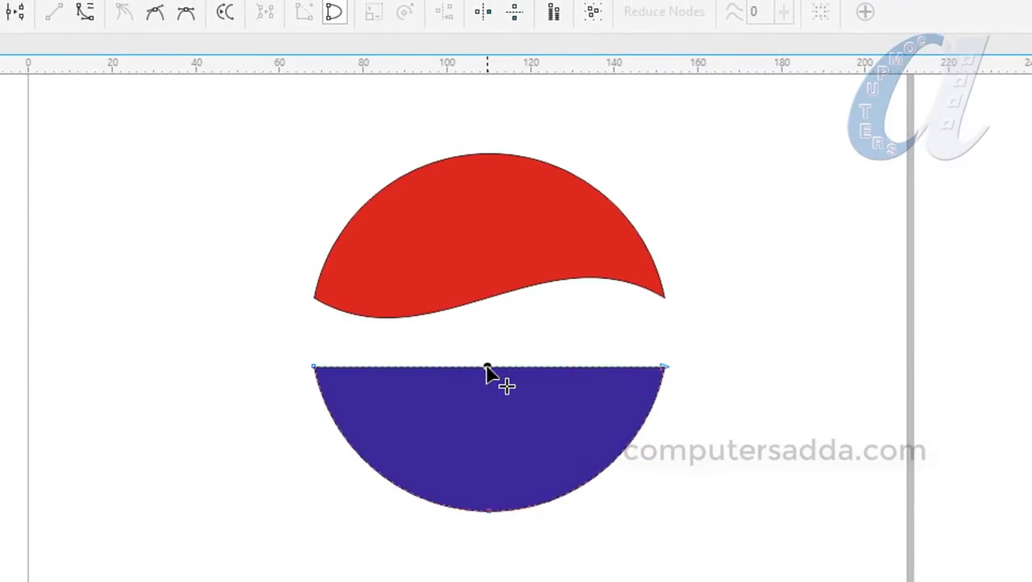
{"action": "right_click", "coordinate": [487, 373]}
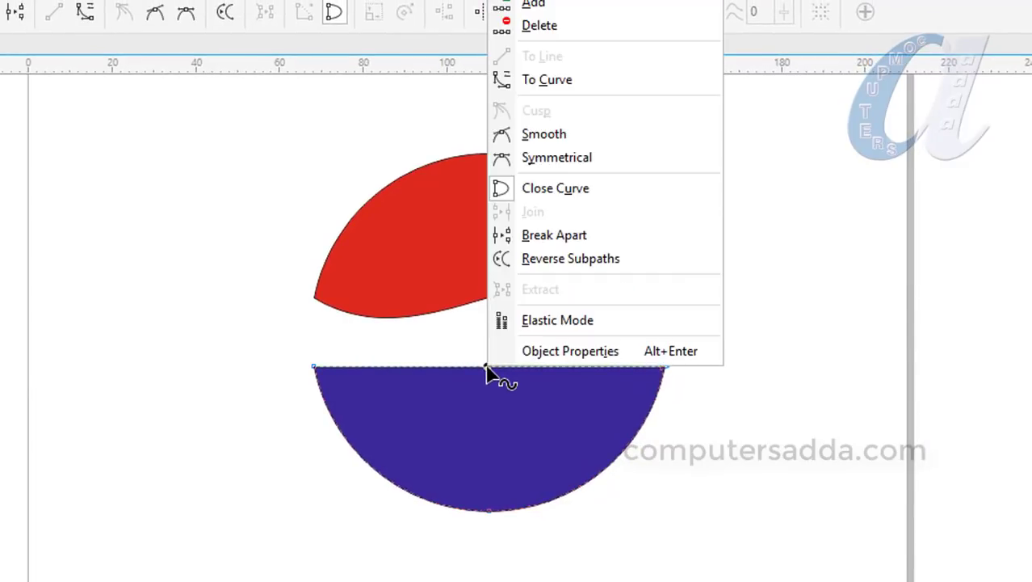
{"action": "left_click", "coordinate": [537, 81]}
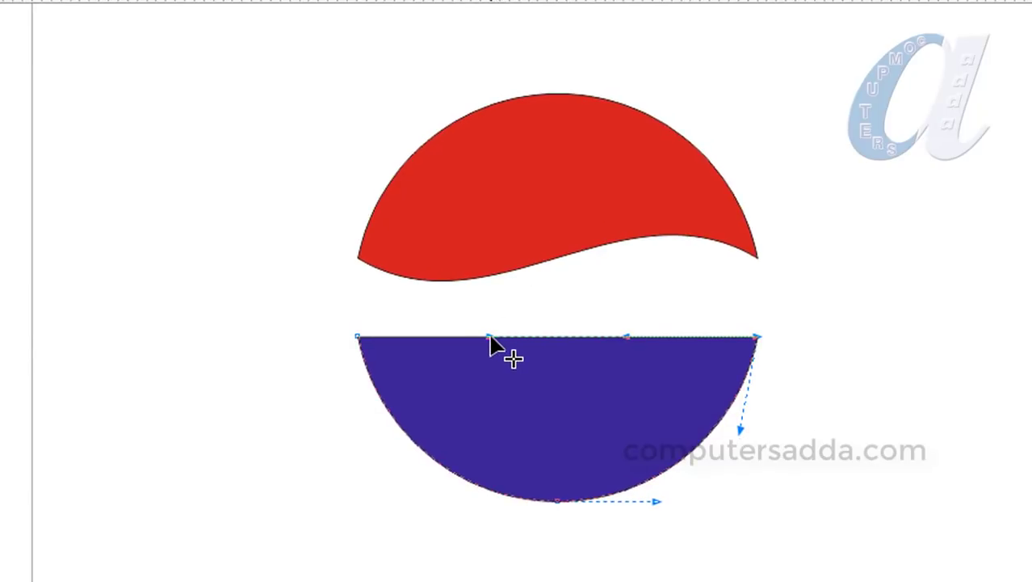
{"action": "left_click_drag", "start_coordinate": [490, 341], "coordinate": [491, 411]}
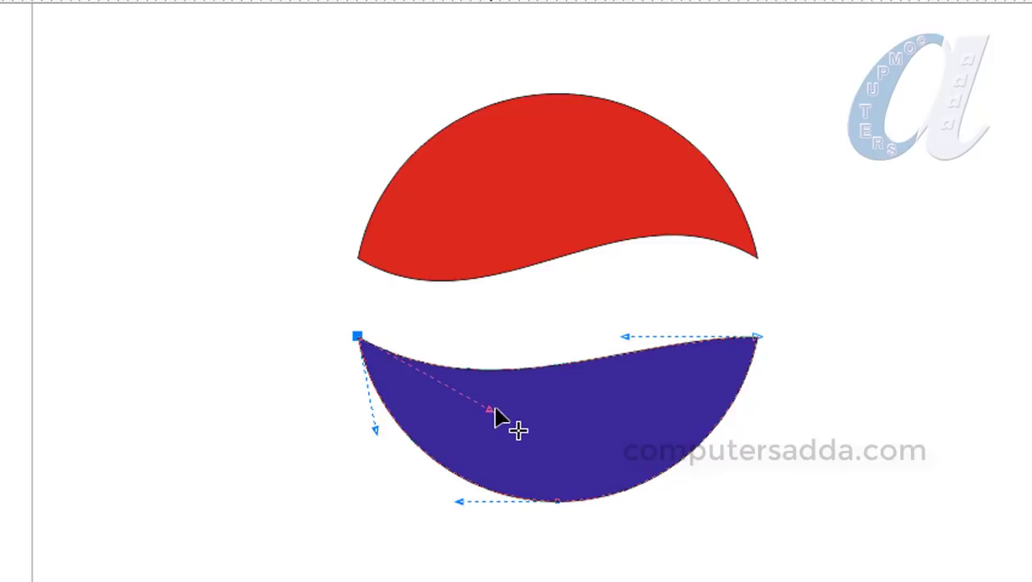
{"action": "left_click_drag", "start_coordinate": [627, 336], "coordinate": [629, 263]}
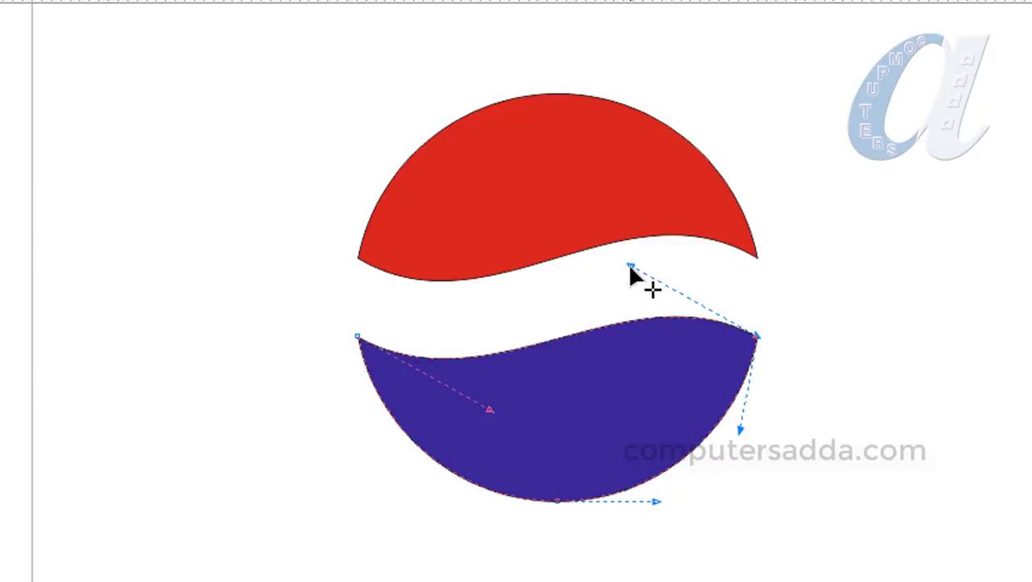
{"action": "left_click_drag", "start_coordinate": [633, 272], "coordinate": [629, 261]}
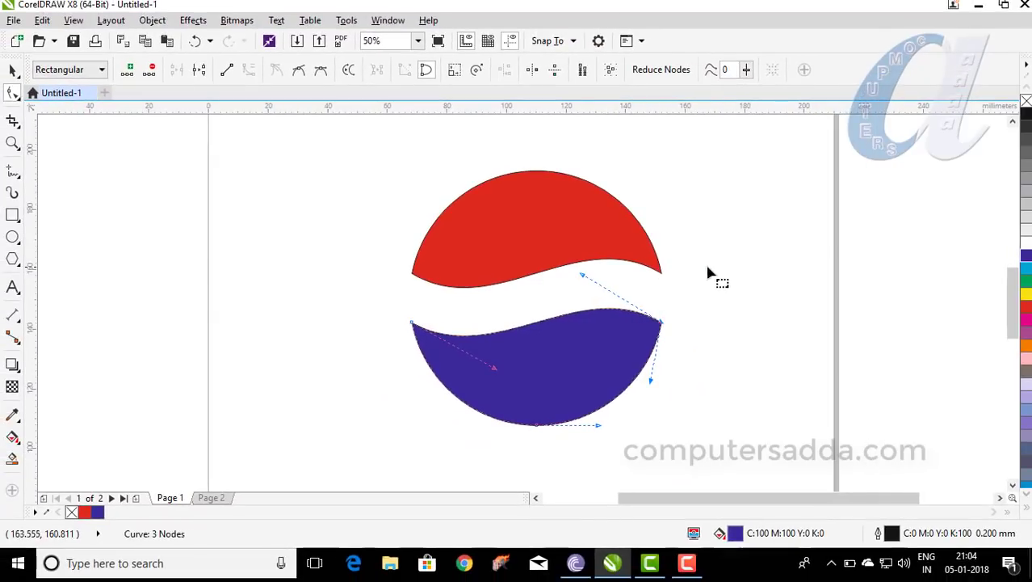
Draw a thin wavy Pen-tool line across the white band from edge to edge of the circle
{"action": "left_click", "coordinate": [759, 272]}
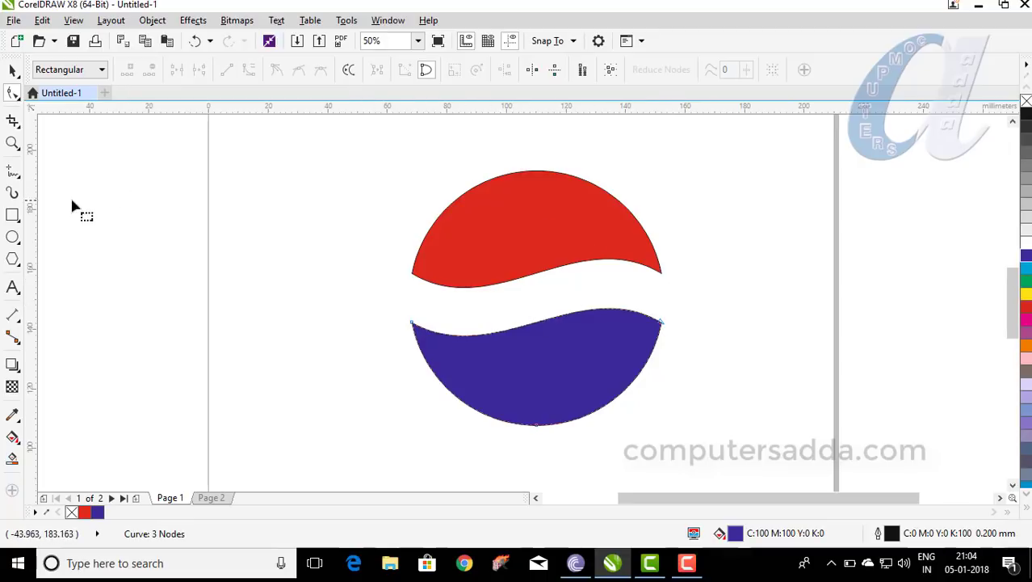
{"action": "left_click", "coordinate": [13, 173]}
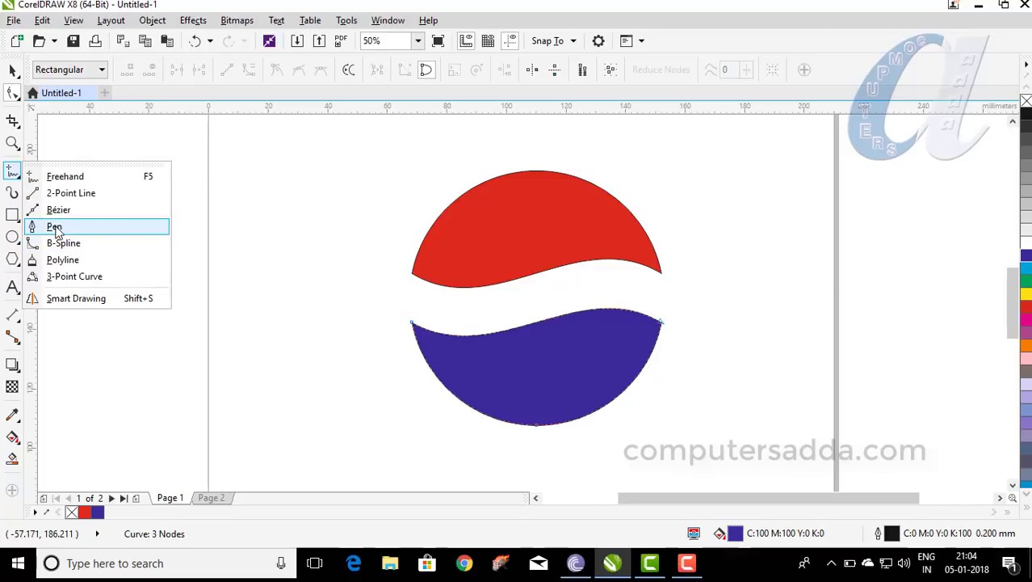
{"action": "left_click", "coordinate": [54, 227]}
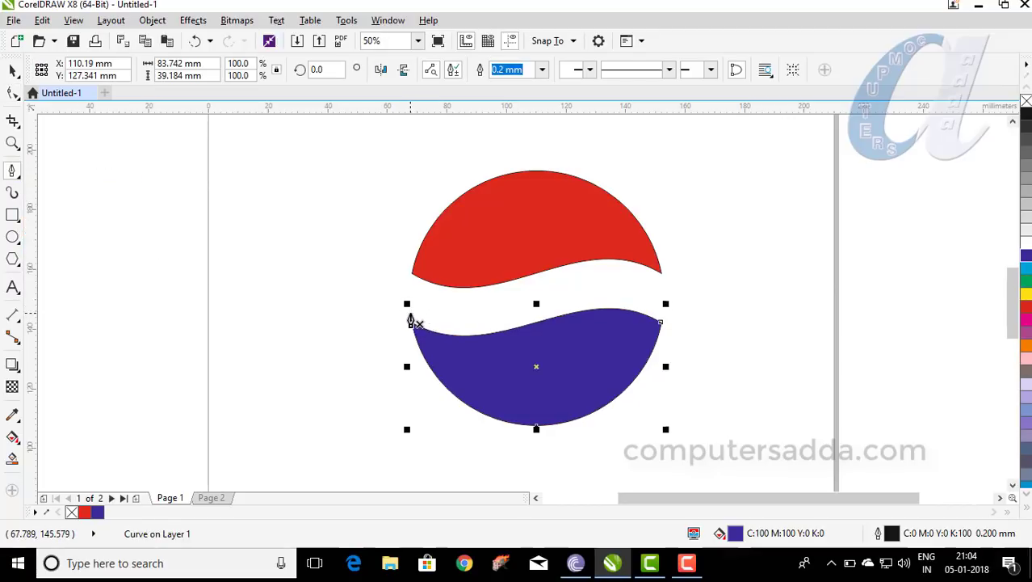
{"action": "left_click", "coordinate": [408, 302]}
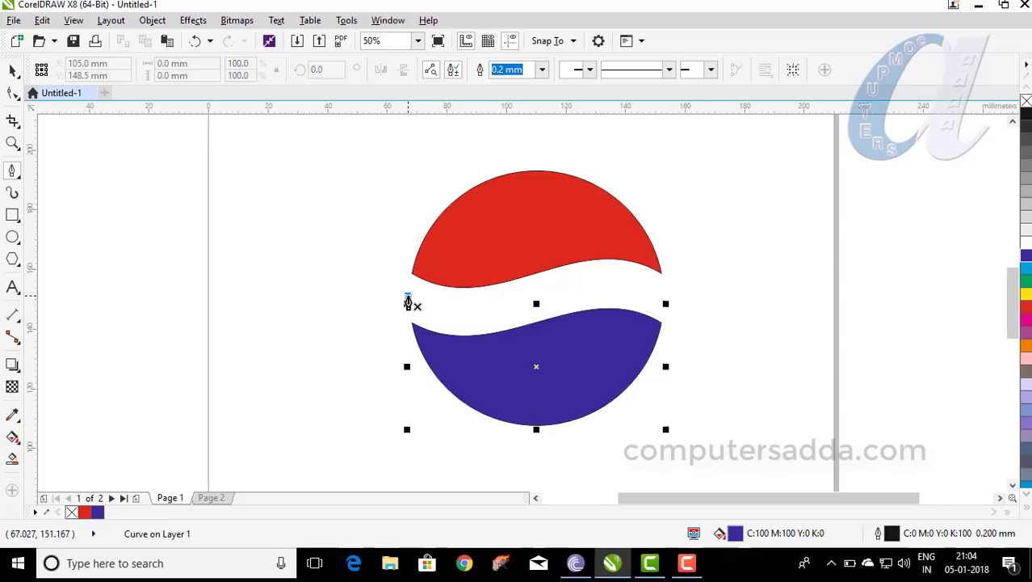
{"action": "left_click_drag", "start_coordinate": [534, 302], "coordinate": [600, 276]}
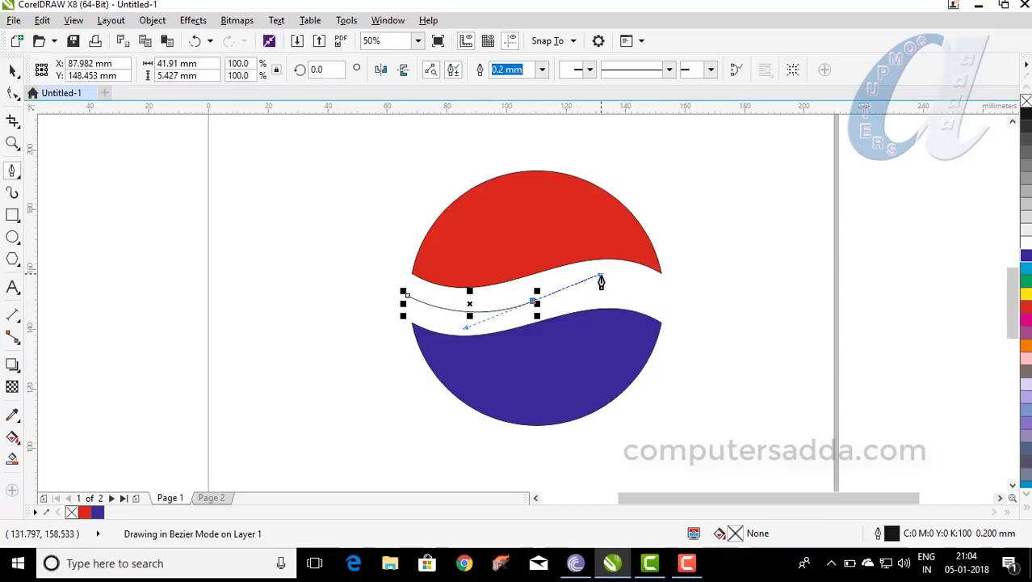
{"action": "left_click", "coordinate": [661, 296]}
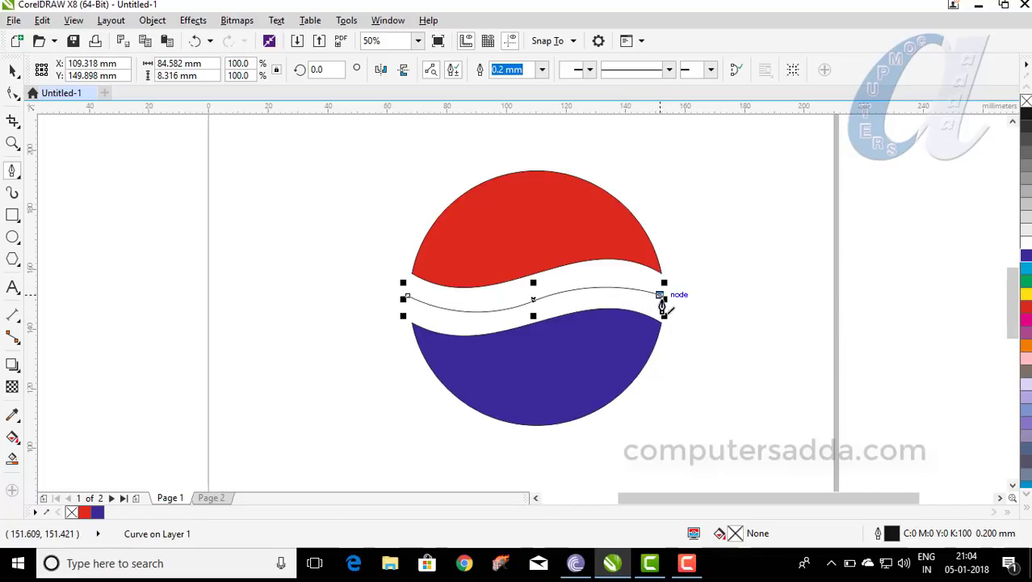
{"action": "left_click_drag", "start_coordinate": [661, 298], "coordinate": [660, 303]}
{"action": "double_click", "coordinate": [662, 298]}
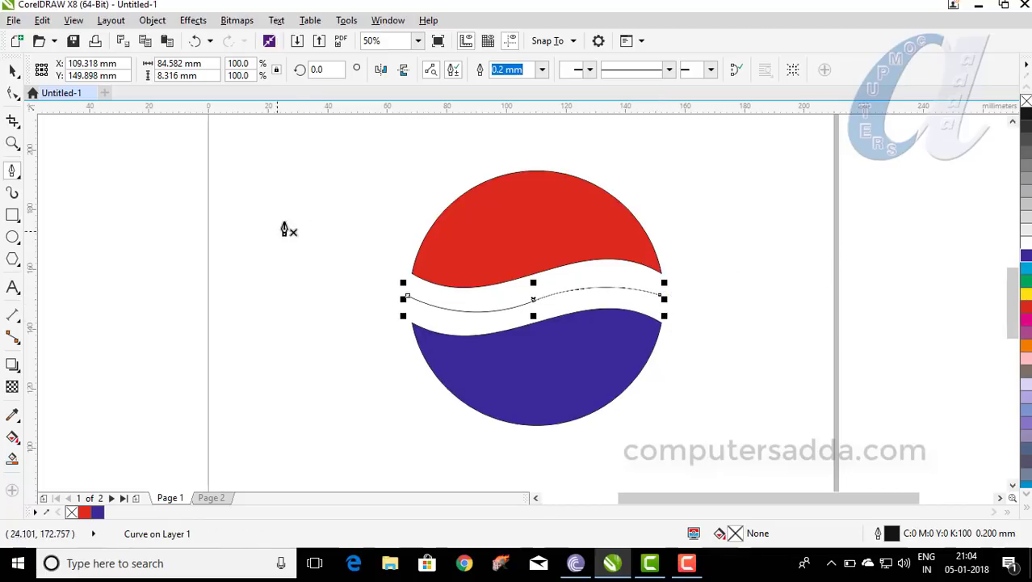
{"action": "left_click", "coordinate": [12, 287]}
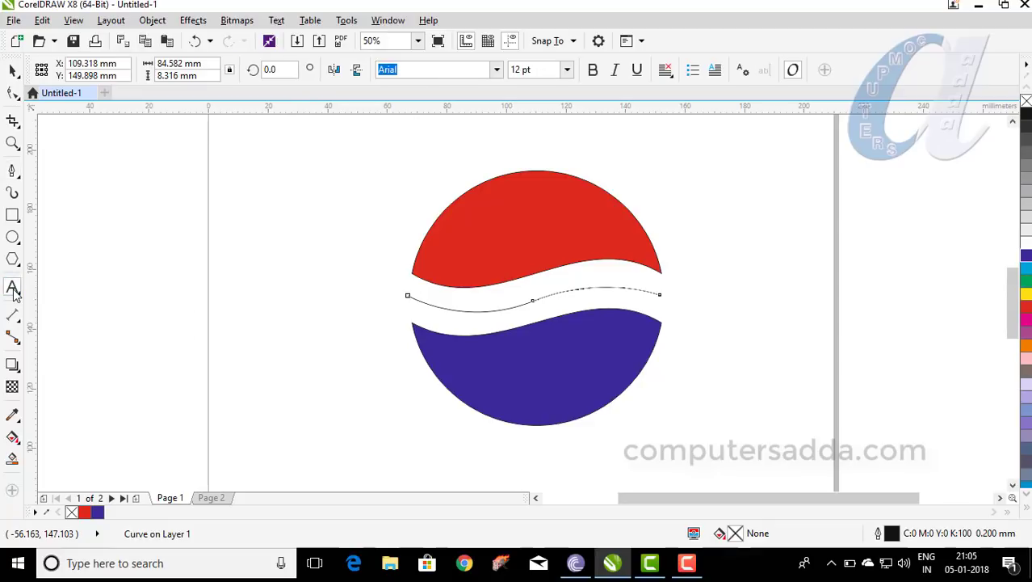
Add artistic text 'PEPSI' left of the logo in the ! PEPSI ! font at 24 pt
{"action": "left_click", "coordinate": [139, 246]}
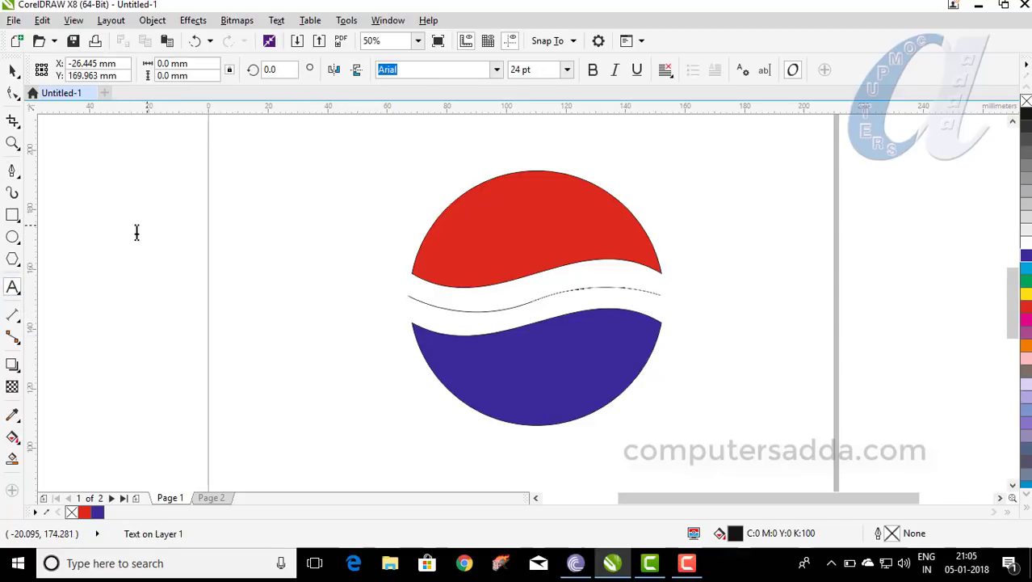
{"action": "left_click", "coordinate": [497, 70]}
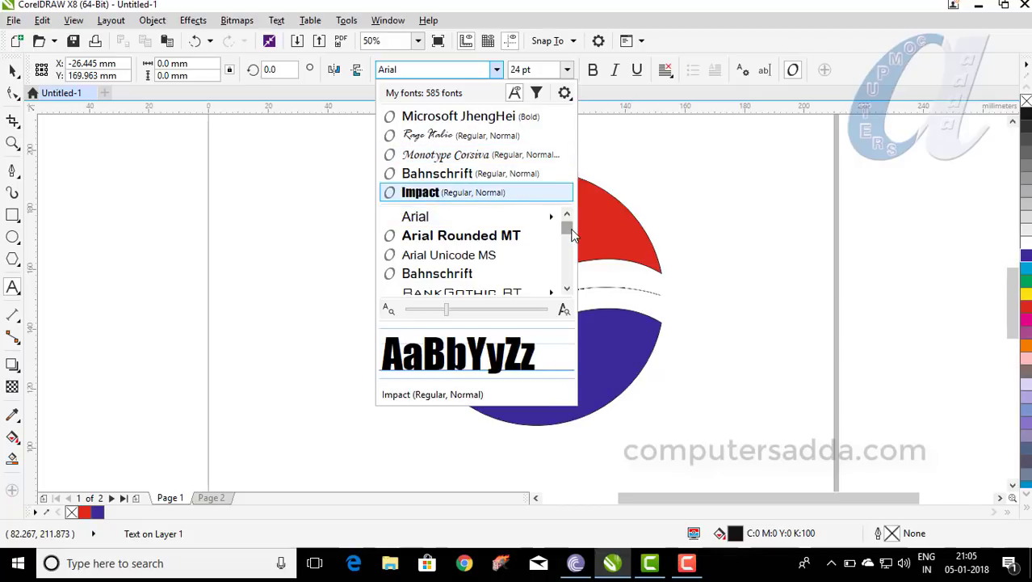
{"action": "left_click_drag", "start_coordinate": [572, 233], "coordinate": [574, 257]}
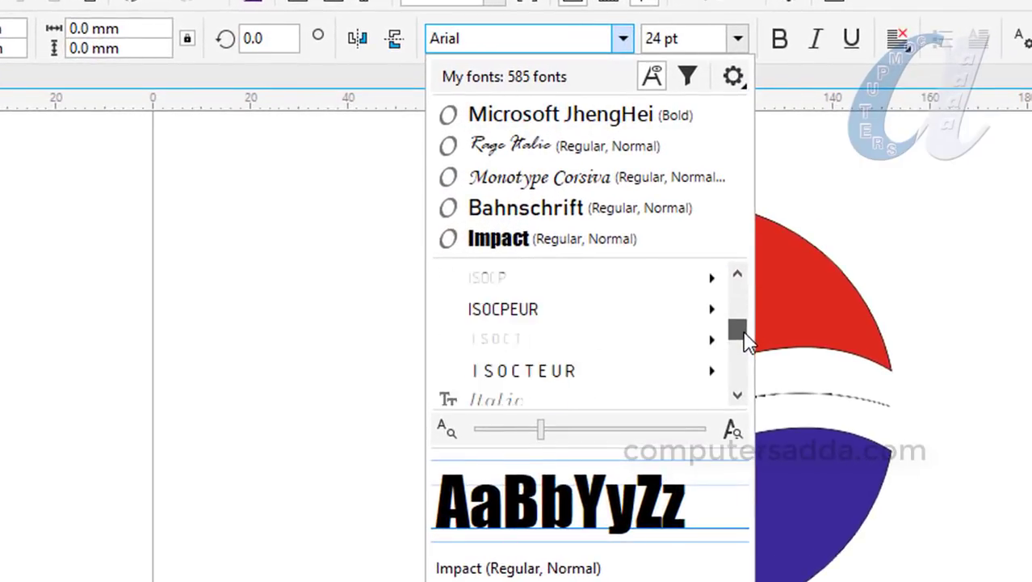
{"action": "left_click_drag", "start_coordinate": [747, 339], "coordinate": [744, 346]}
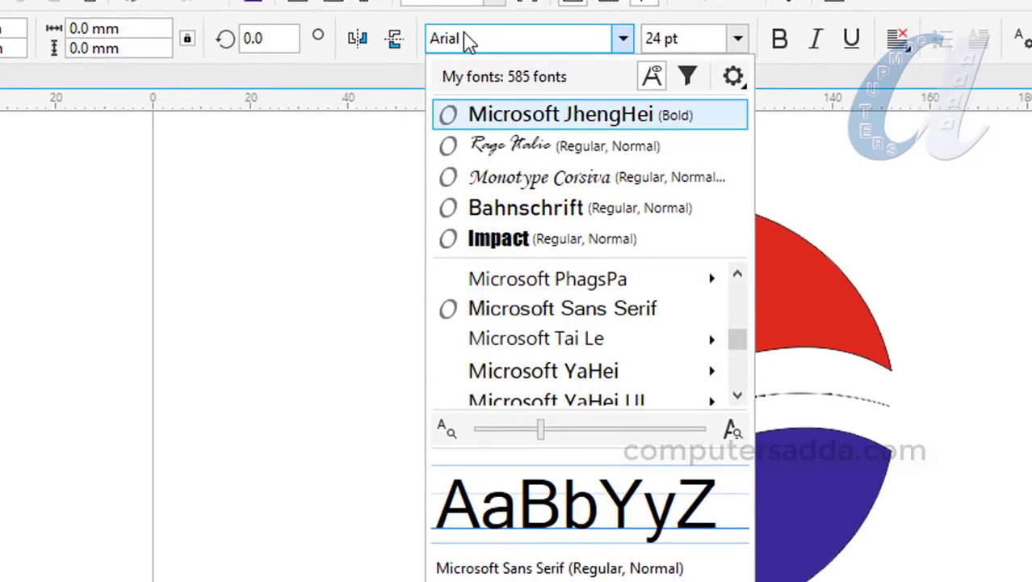
{"action": "left_click", "coordinate": [470, 40]}
{"action": "type", "text": "p"}
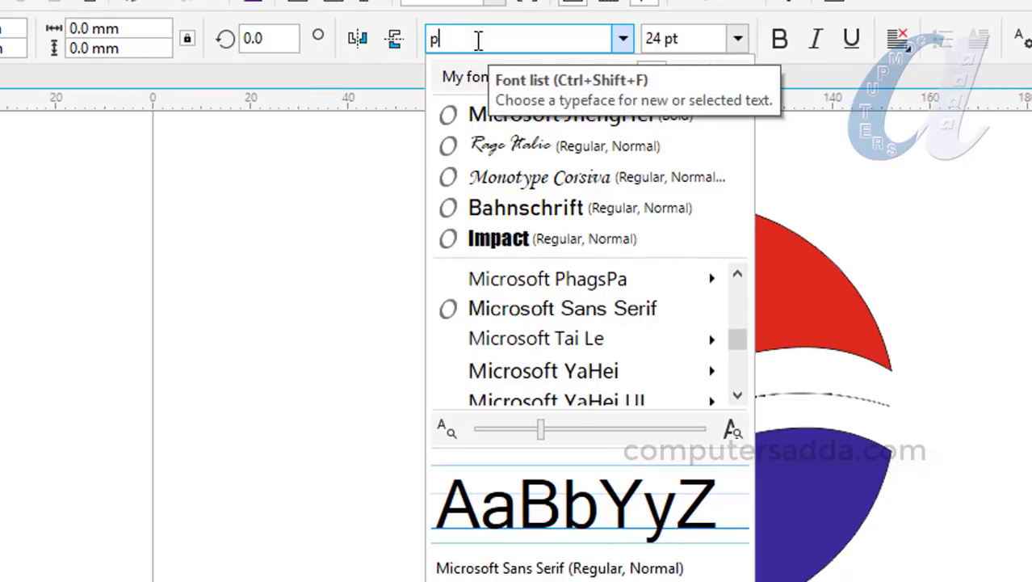
{"action": "type", "text": "e"}
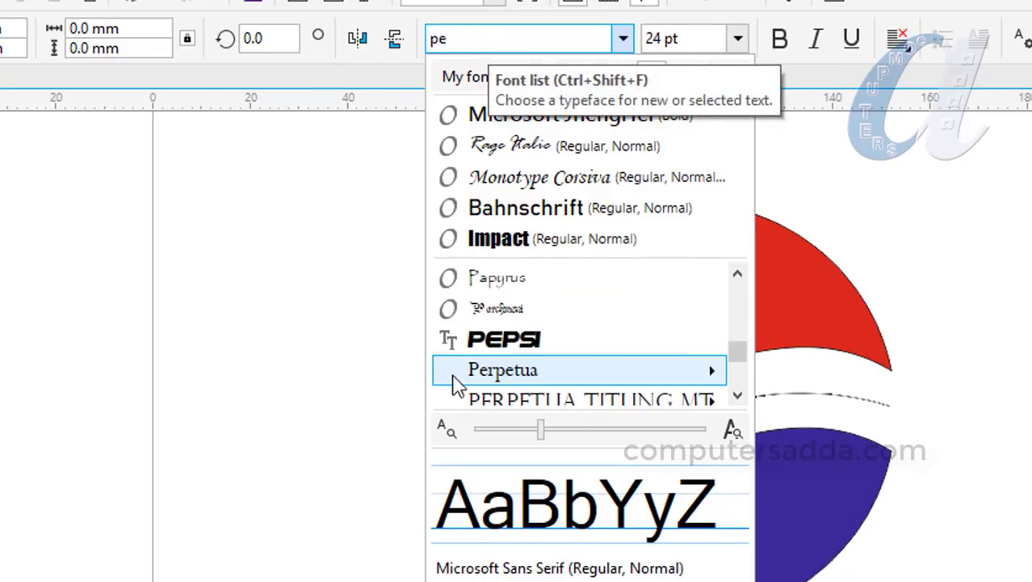
{"action": "left_click", "coordinate": [466, 40]}
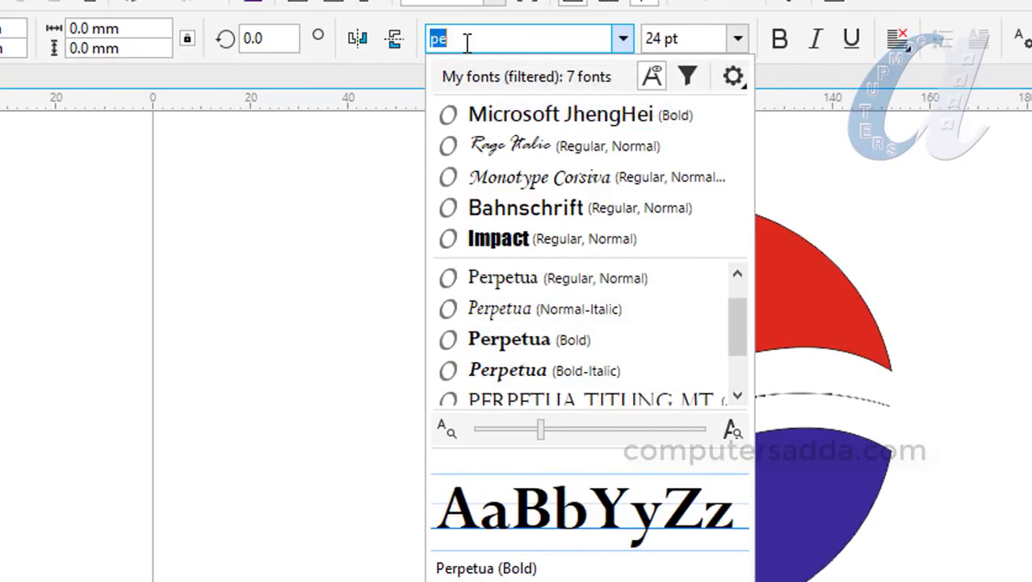
{"action": "left_click", "coordinate": [465, 40]}
{"action": "type", "text": "p"}
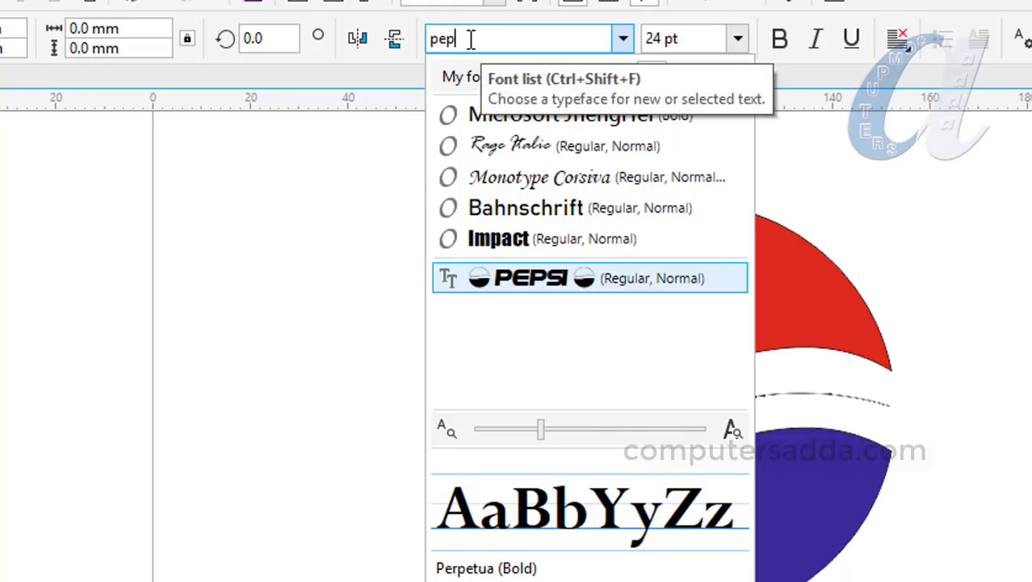
{"action": "left_click", "coordinate": [517, 287]}
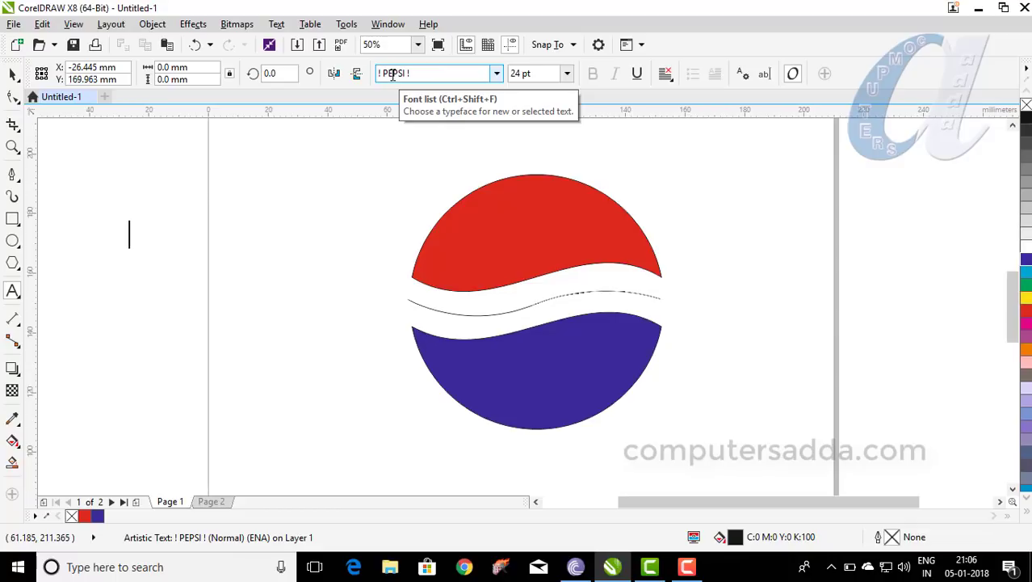
{"action": "type", "text": "PEPSI"}
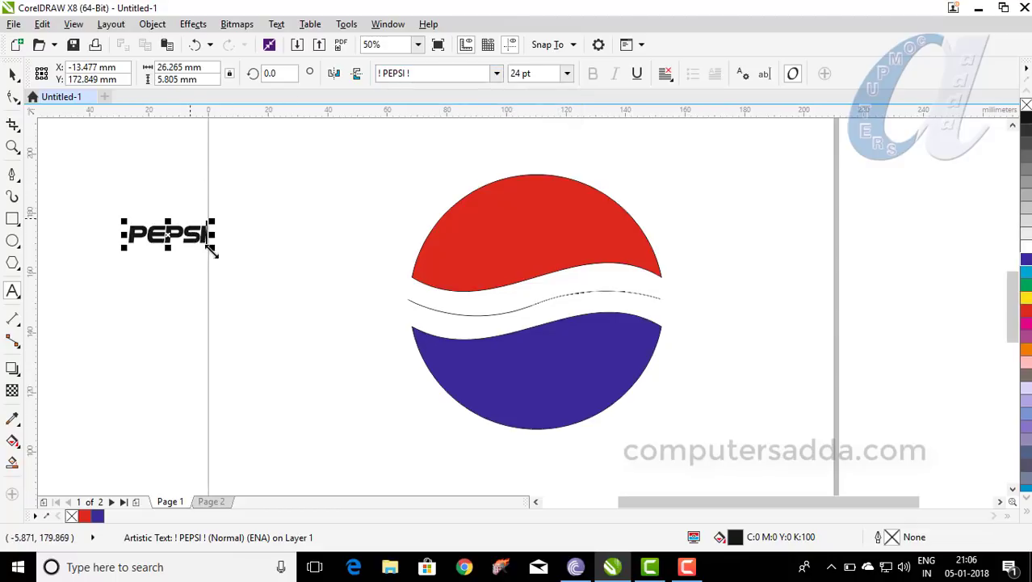
Enlarge the PEPSI text to 45.641 pt, give it a blue outline and black fill
{"action": "left_click_drag", "start_coordinate": [217, 255], "coordinate": [281, 295]}
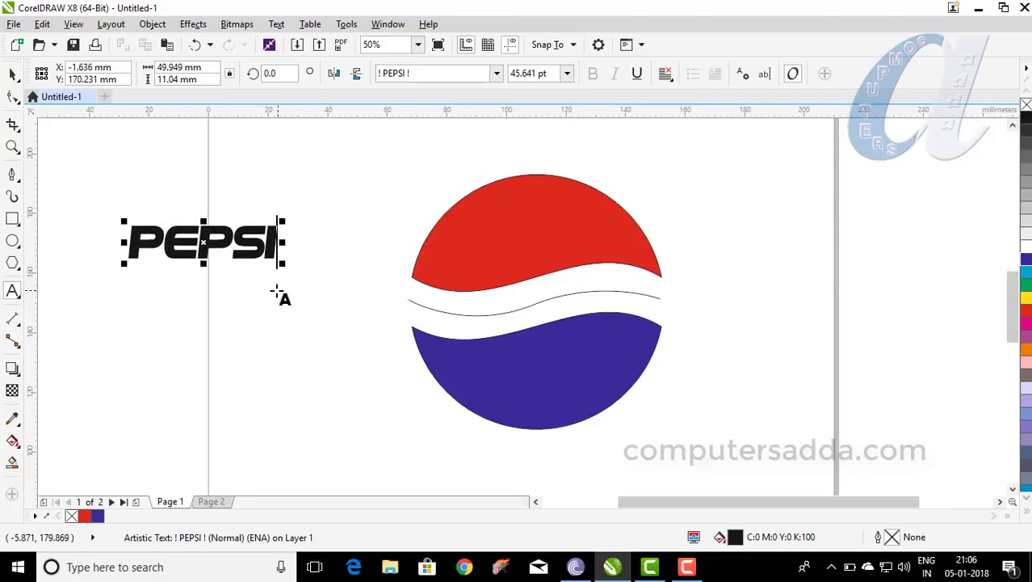
{"action": "left_click", "coordinate": [1026, 252]}
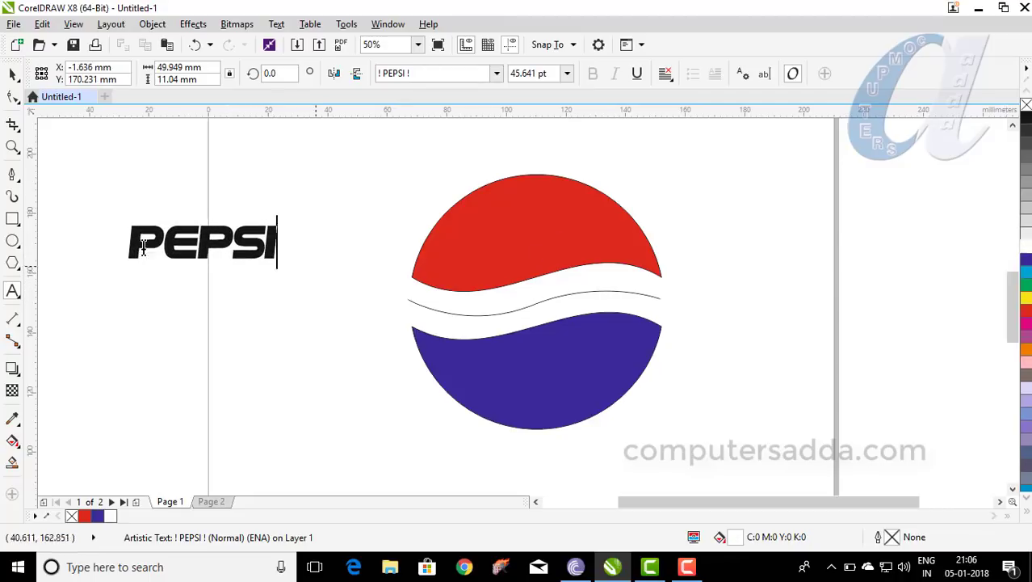
{"action": "left_click", "coordinate": [14, 75]}
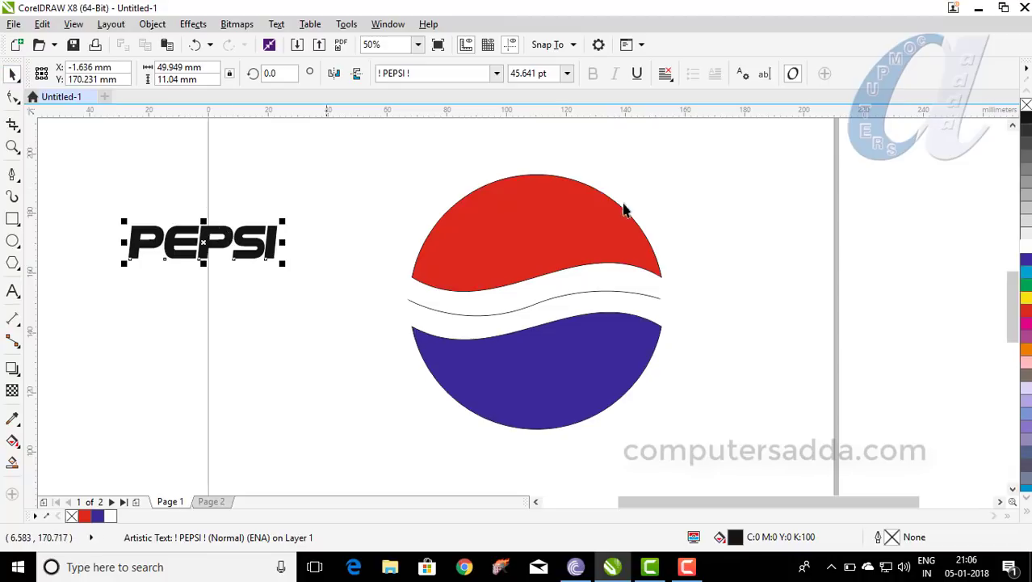
{"action": "left_click", "coordinate": [1027, 250]}
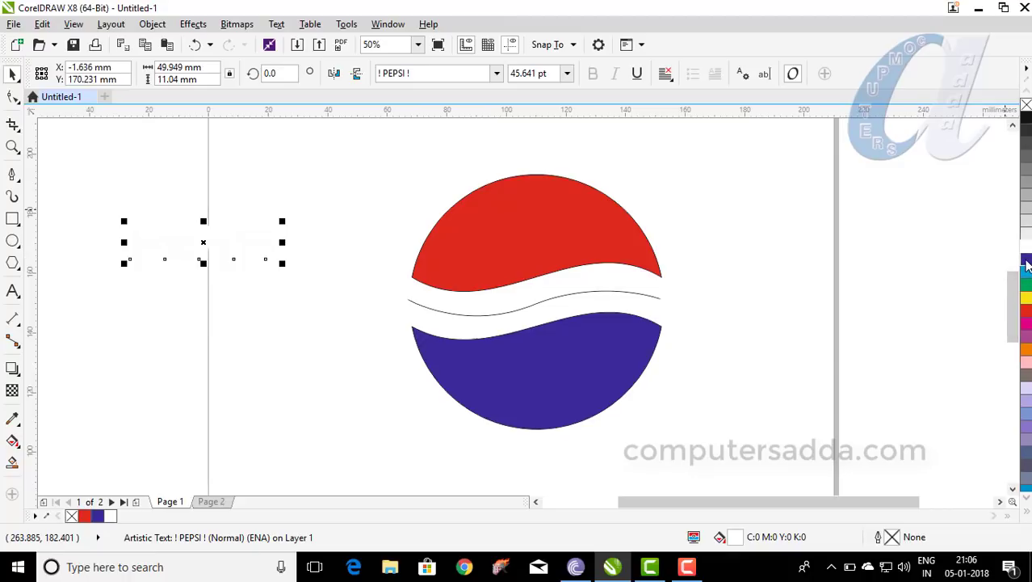
{"action": "right_click", "coordinate": [1027, 264]}
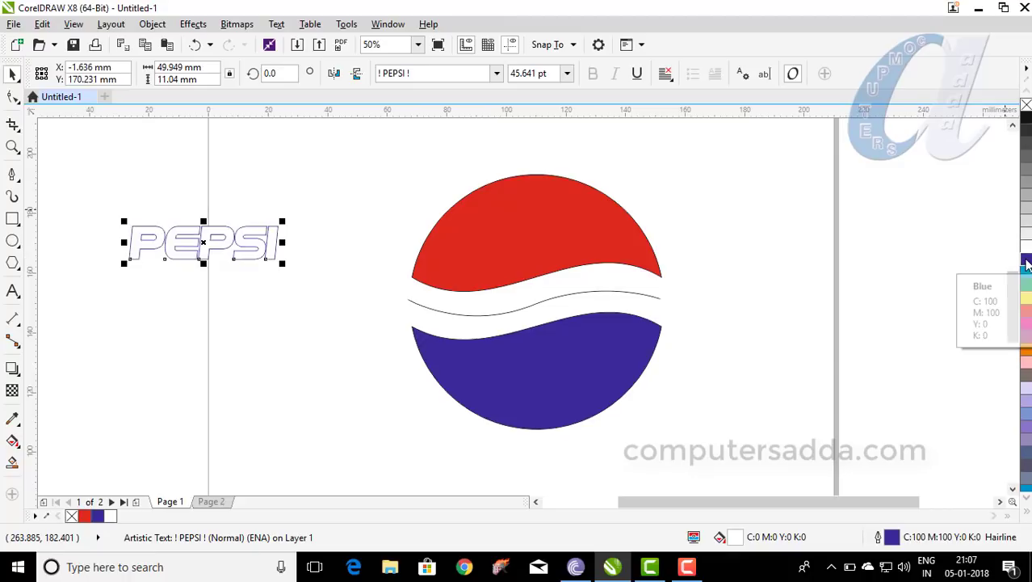
{"action": "left_click_drag", "start_coordinate": [246, 240], "coordinate": [280, 265]}
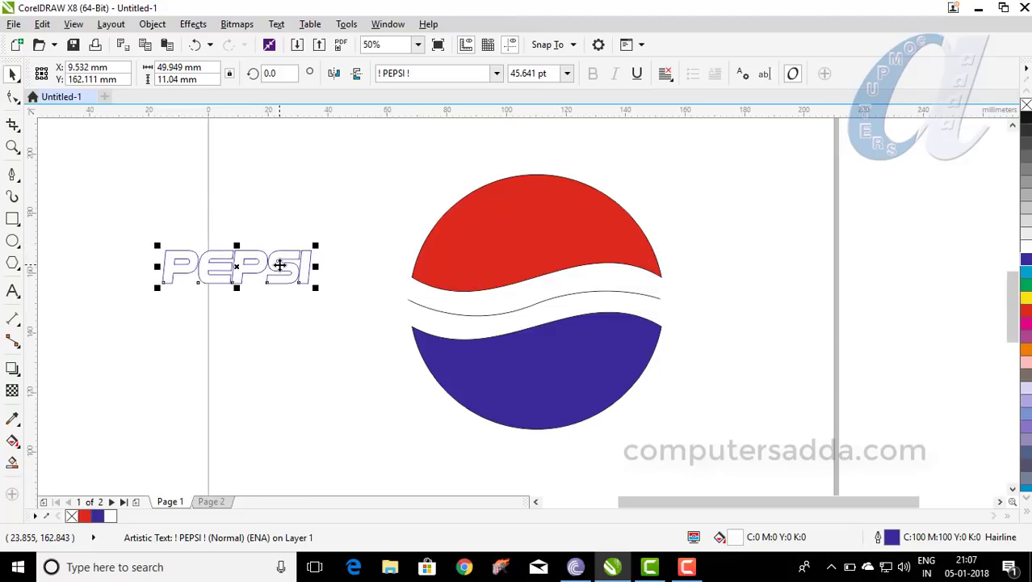
{"action": "left_click", "coordinate": [1027, 118]}
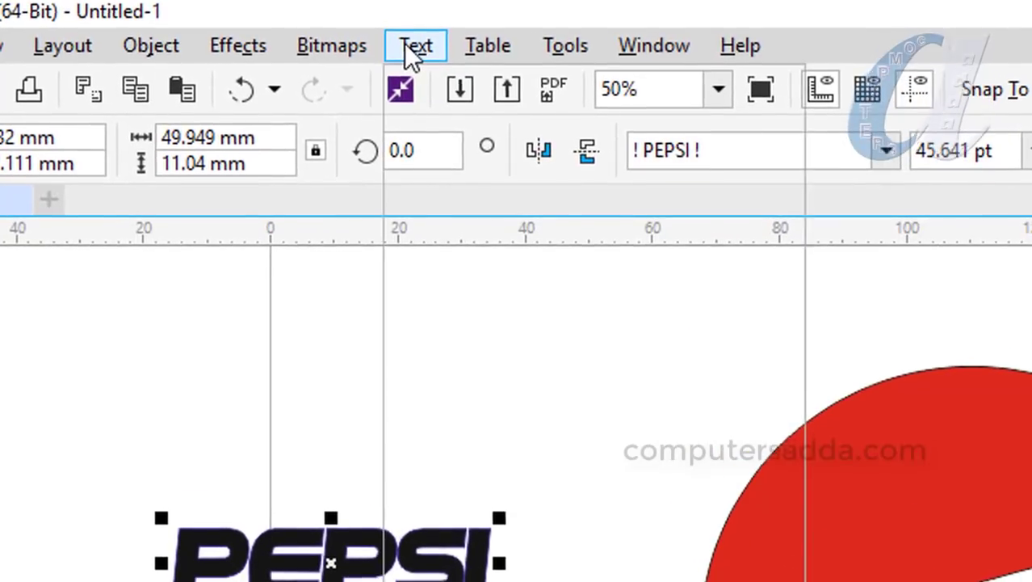
Fit the PEPSI text to the wavy line in the white band using Fit Text to Path
{"action": "left_click", "coordinate": [408, 49]}
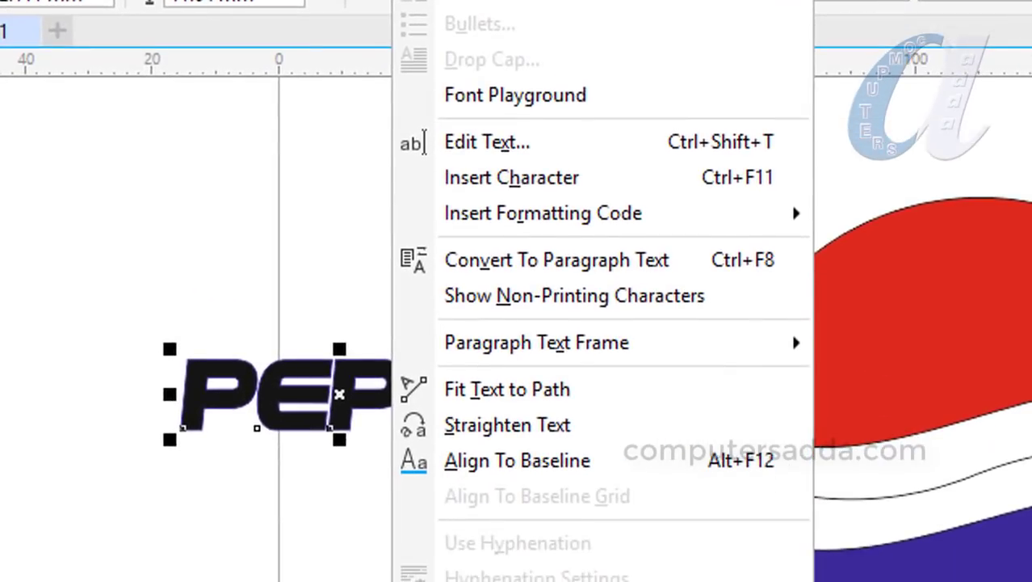
{"action": "left_click", "coordinate": [474, 394]}
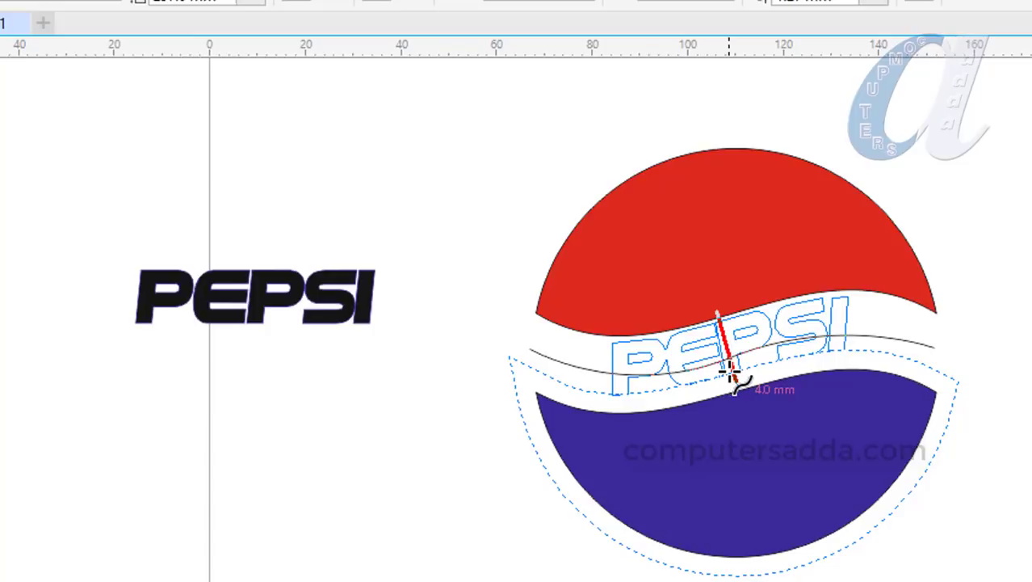
{"action": "left_click", "coordinate": [731, 373]}
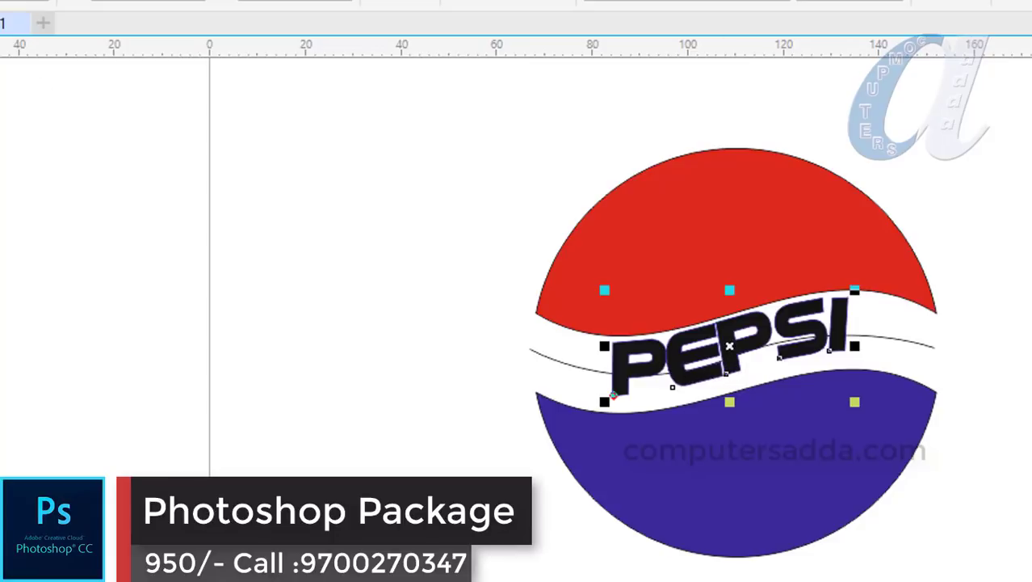
Delete the wavy guide curve, leaving the fitted PEPSI text in place
{"action": "left_click", "coordinate": [53, 183]}
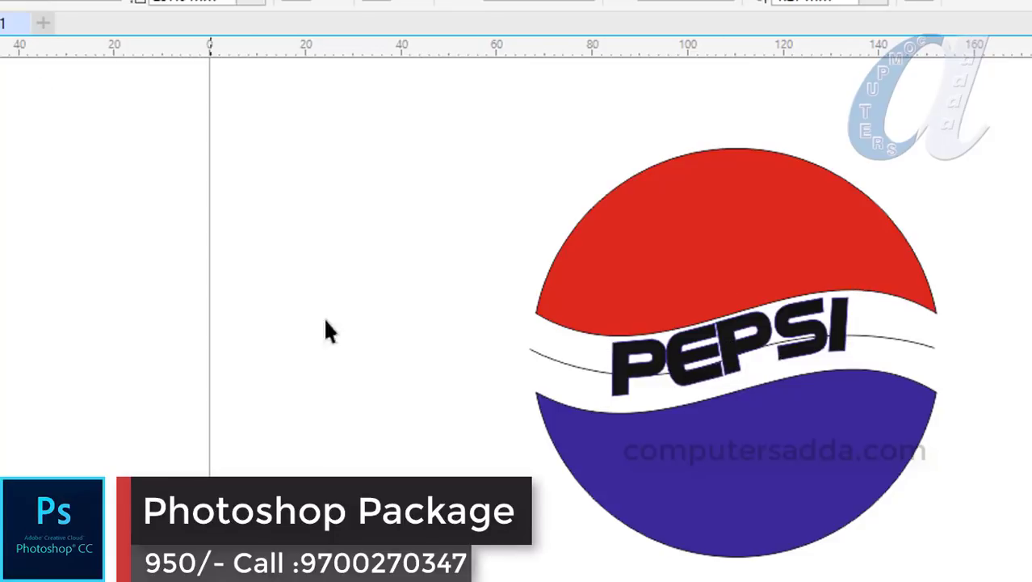
{"action": "left_click", "coordinate": [534, 348]}
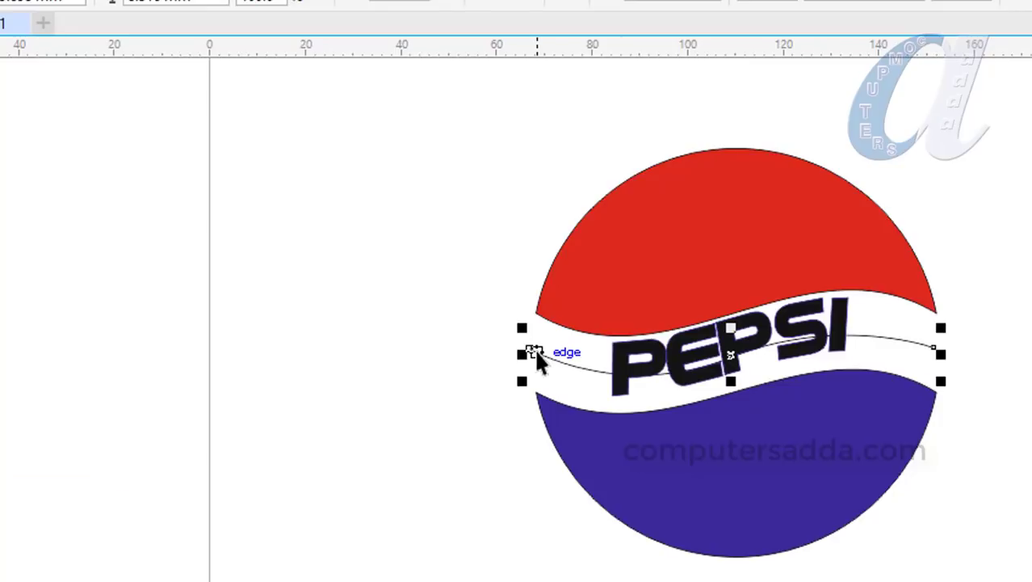
{"action": "key", "text": "Delete"}
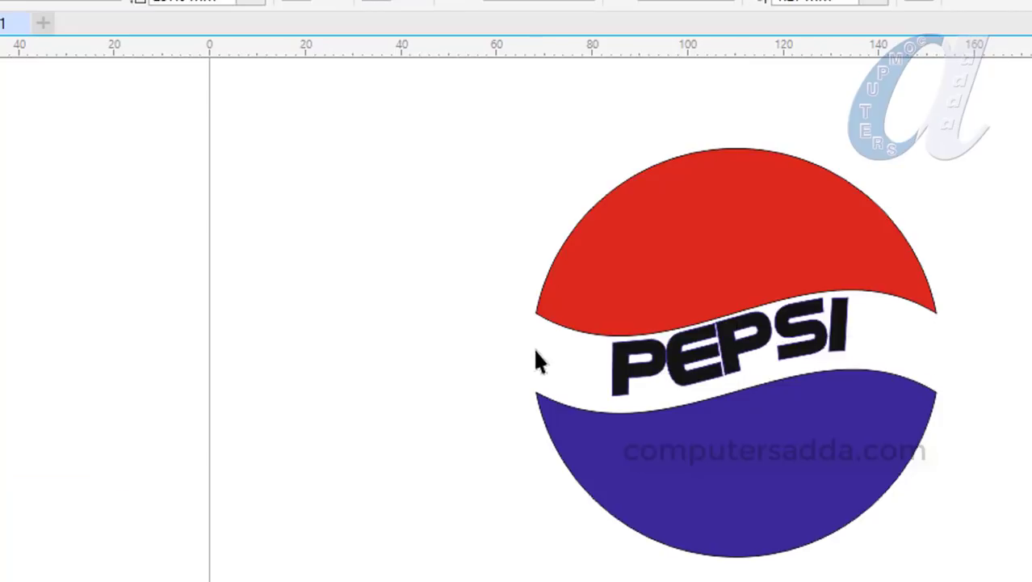
{"action": "scroll", "coordinate": [543, 348], "scroll_direction": "down", "scroll_amount": 2}
{"action": "scroll", "coordinate": [542, 344], "scroll_direction": "up", "scroll_amount": 2}
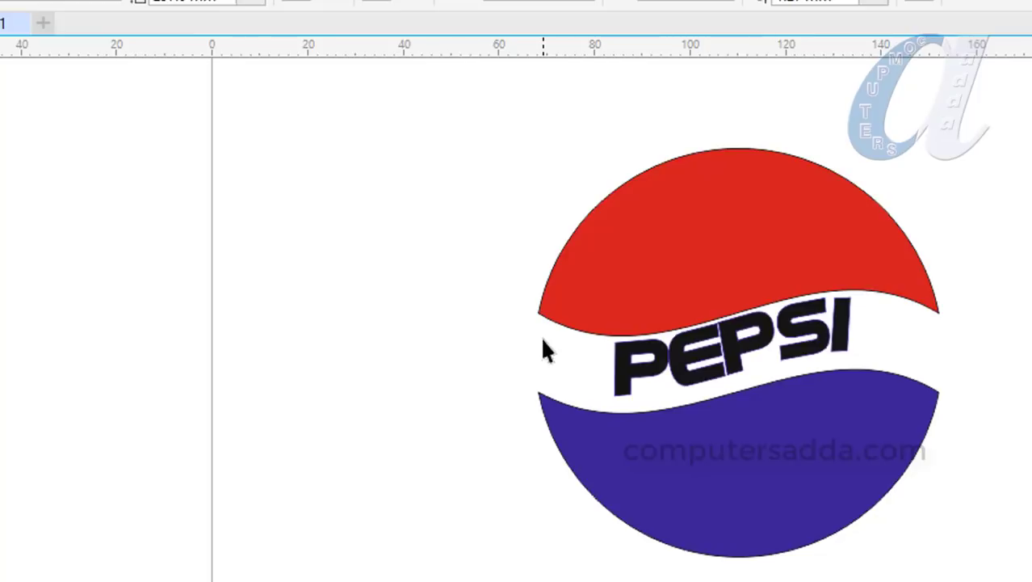
Edit the PEPSI text, adding spaces between letters to spread it across the band
{"action": "left_click", "coordinate": [675, 361]}
{"action": "left_click", "coordinate": [675, 362]}
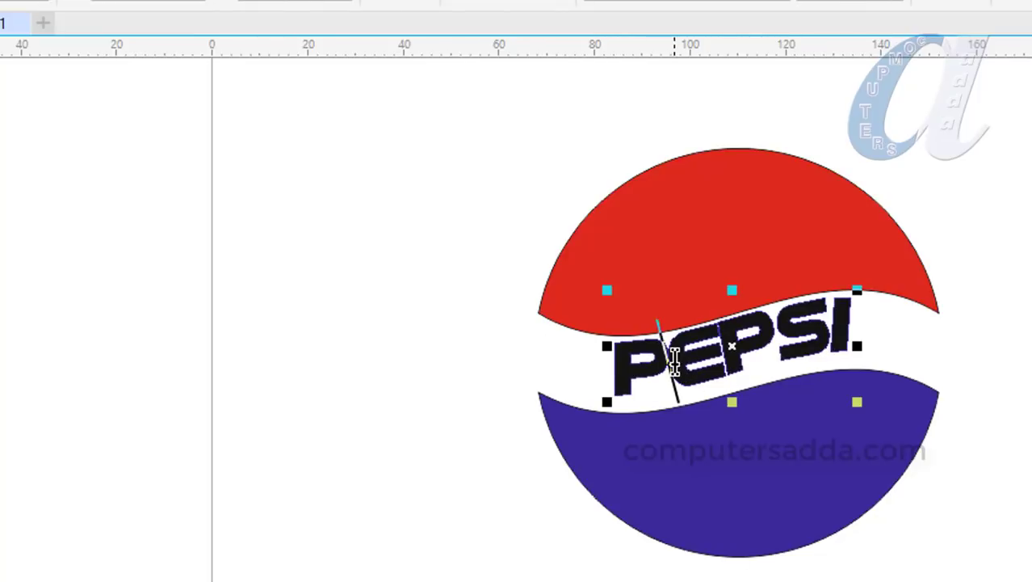
{"action": "left_click", "coordinate": [725, 340]}
{"action": "key", "text": "ctrl+a"}
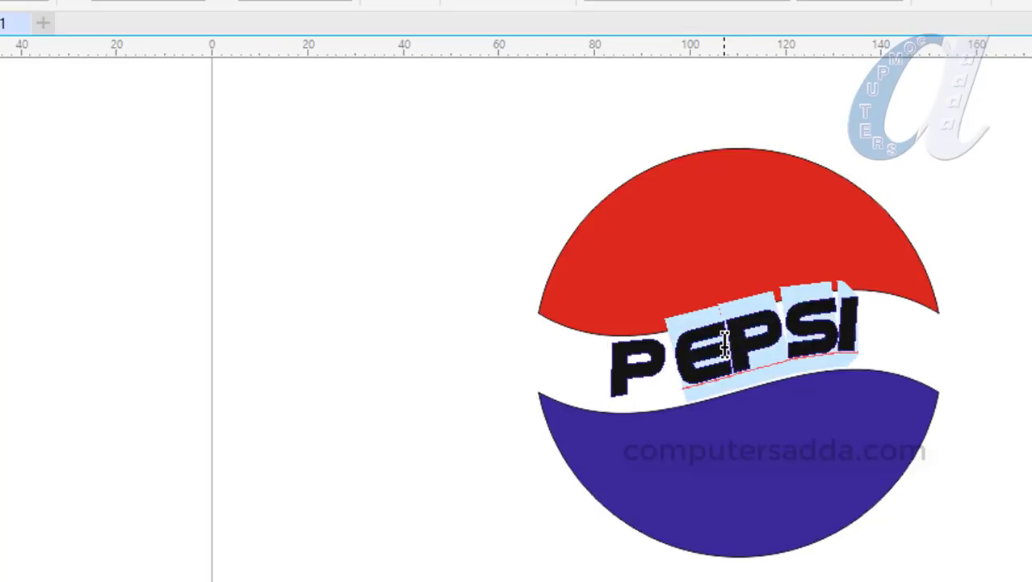
{"action": "left_click", "coordinate": [789, 332]}
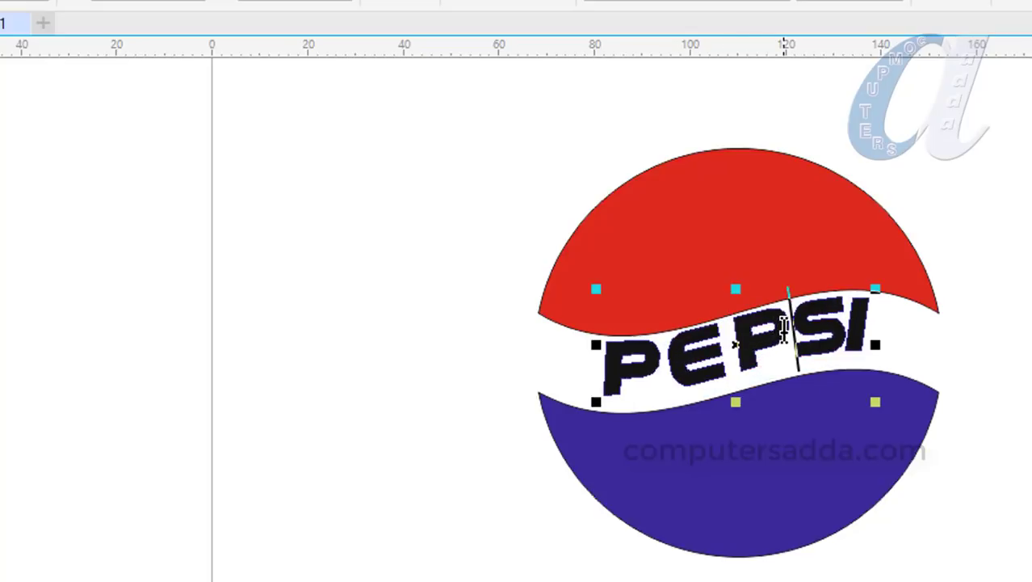
{"action": "left_click", "coordinate": [853, 323]}
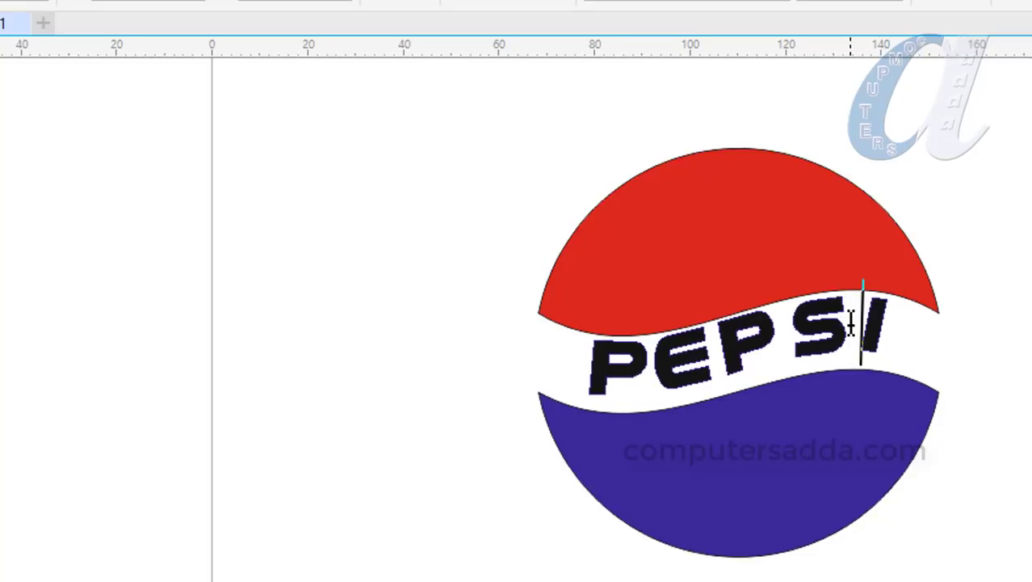
{"action": "left_click", "coordinate": [646, 356]}
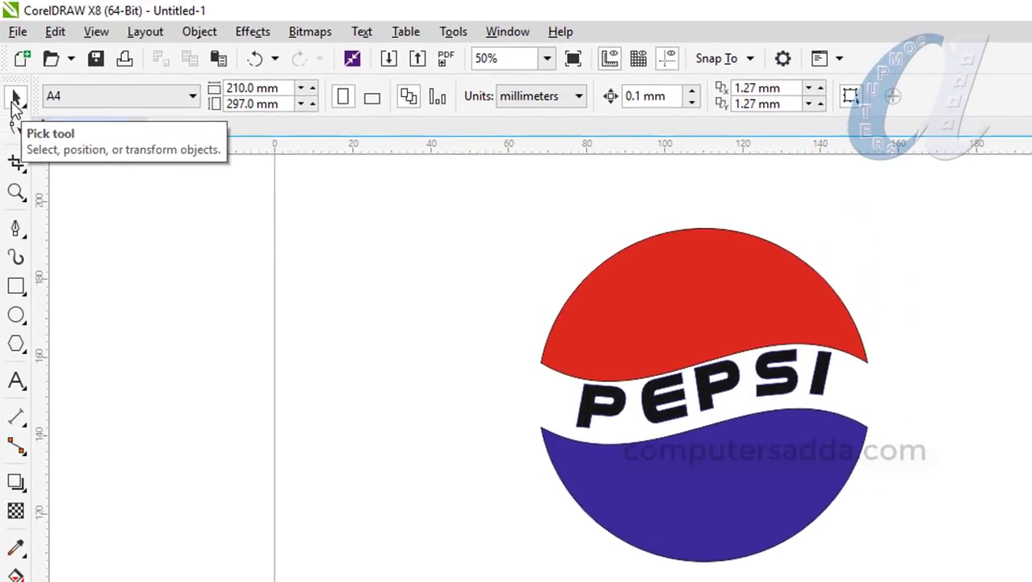
Draw a closed slanted oval with the B-Spline tool in the red half's upper left and fill it white
{"action": "left_click", "coordinate": [16, 229]}
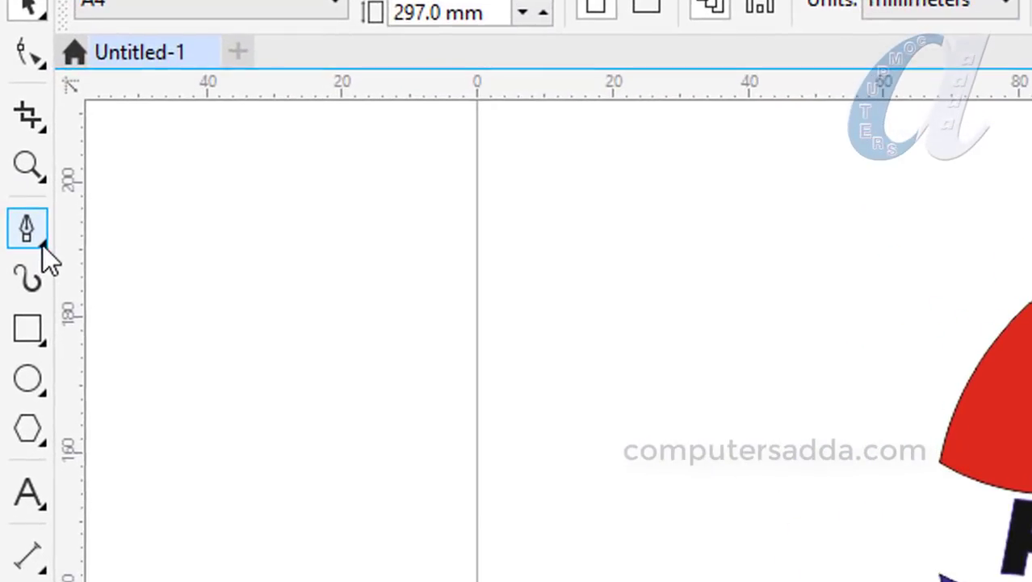
{"action": "left_click", "coordinate": [42, 245]}
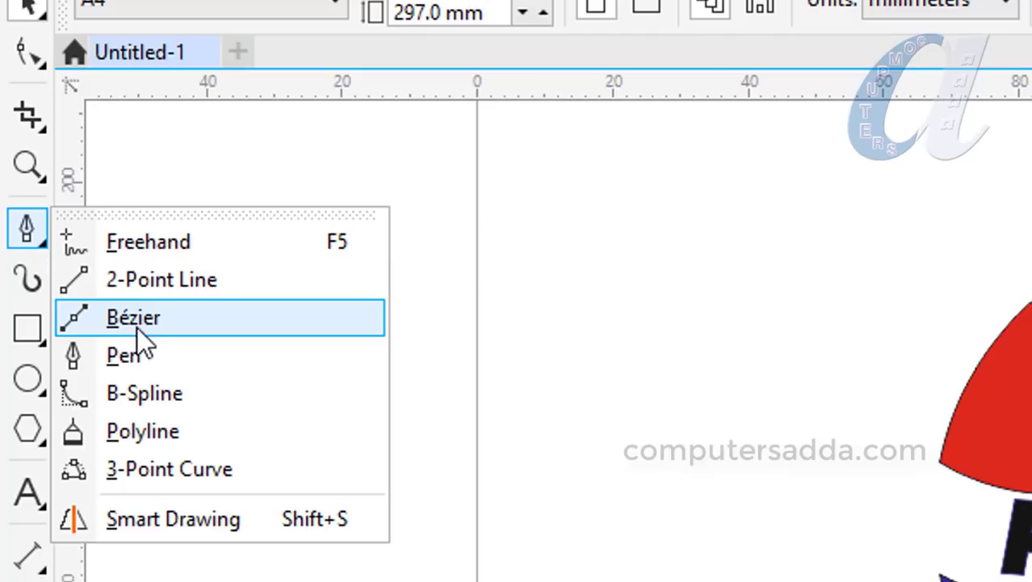
{"action": "left_click", "coordinate": [136, 394]}
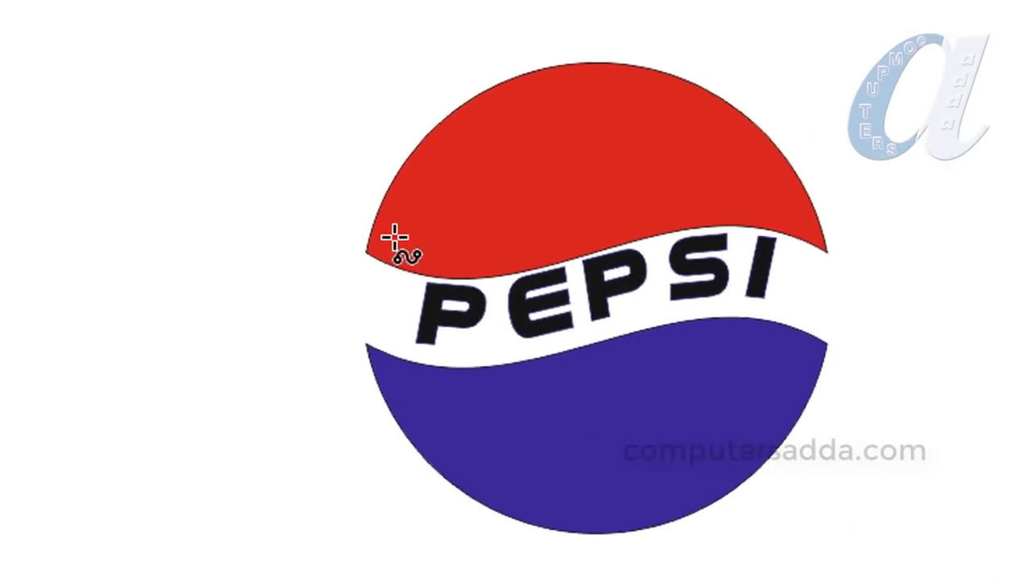
{"action": "left_click", "coordinate": [384, 242]}
{"action": "left_click", "coordinate": [426, 165]}
{"action": "left_click", "coordinate": [501, 115]}
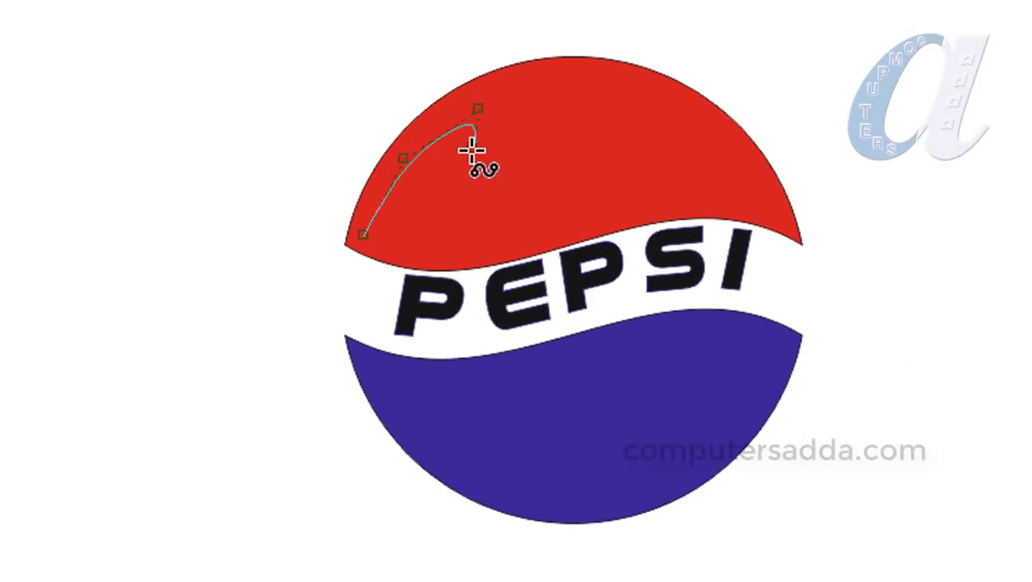
{"action": "left_click", "coordinate": [468, 148]}
{"action": "left_click", "coordinate": [413, 214]}
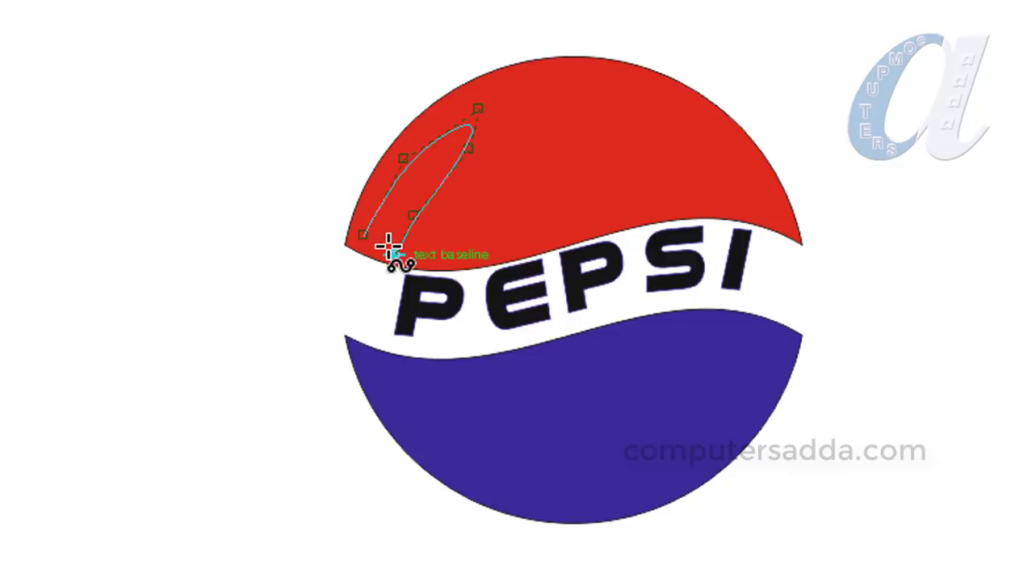
{"action": "left_click", "coordinate": [388, 246]}
{"action": "left_click", "coordinate": [365, 239]}
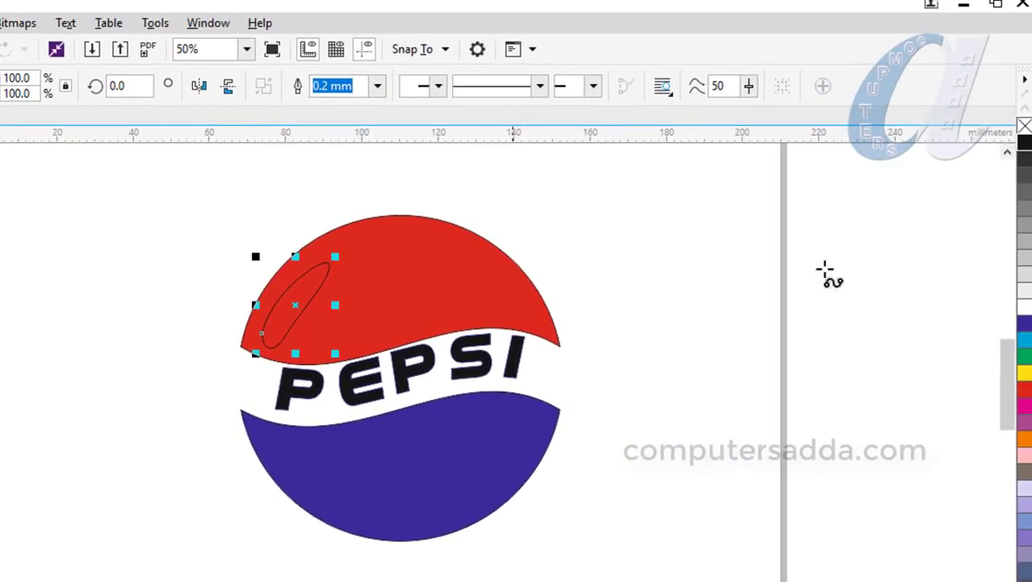
{"action": "left_click", "coordinate": [1024, 308]}
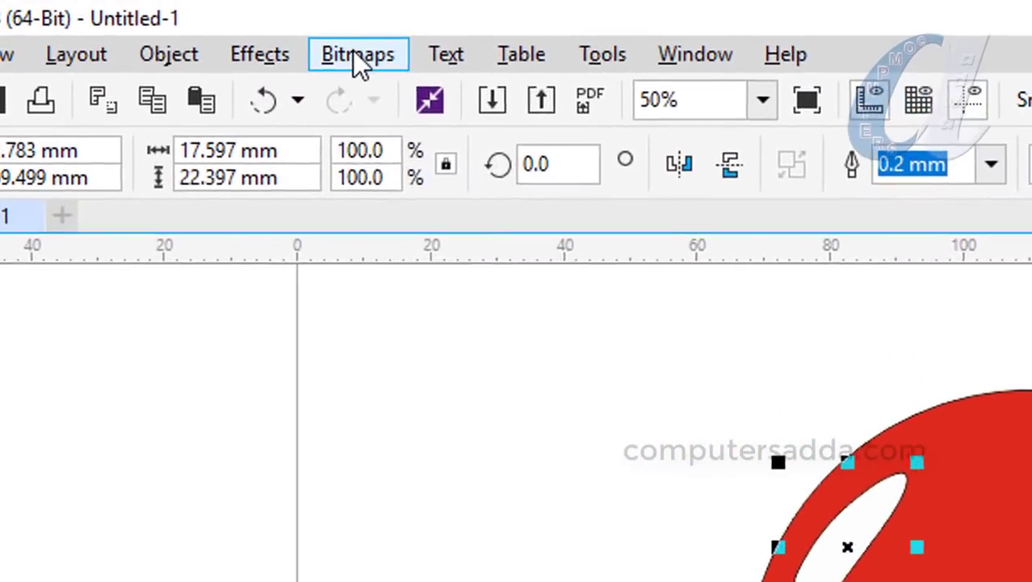
{"action": "left_click", "coordinate": [243, 37]}
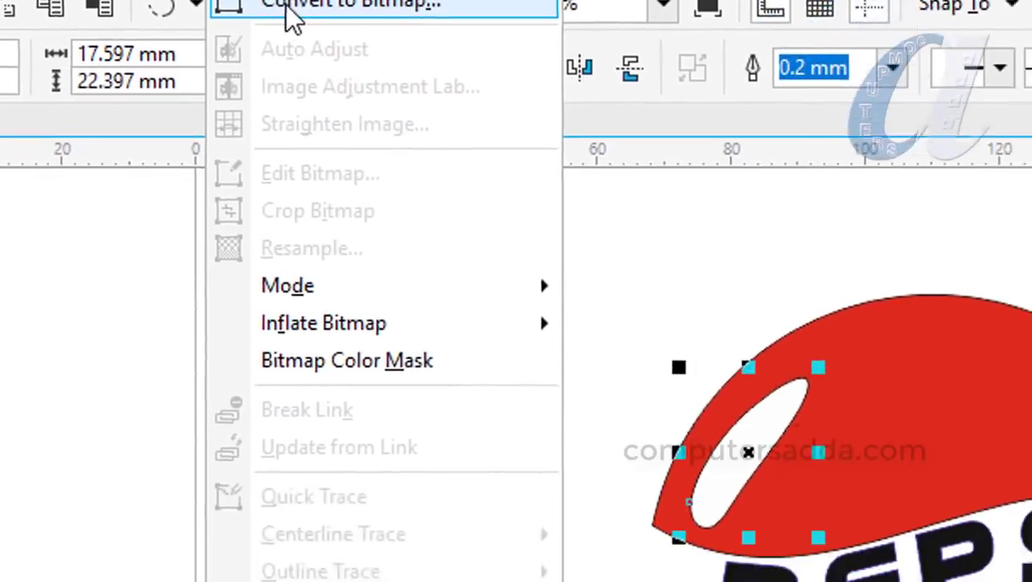
Convert the white highlight shape into a bitmap
{"action": "left_click", "coordinate": [293, 16]}
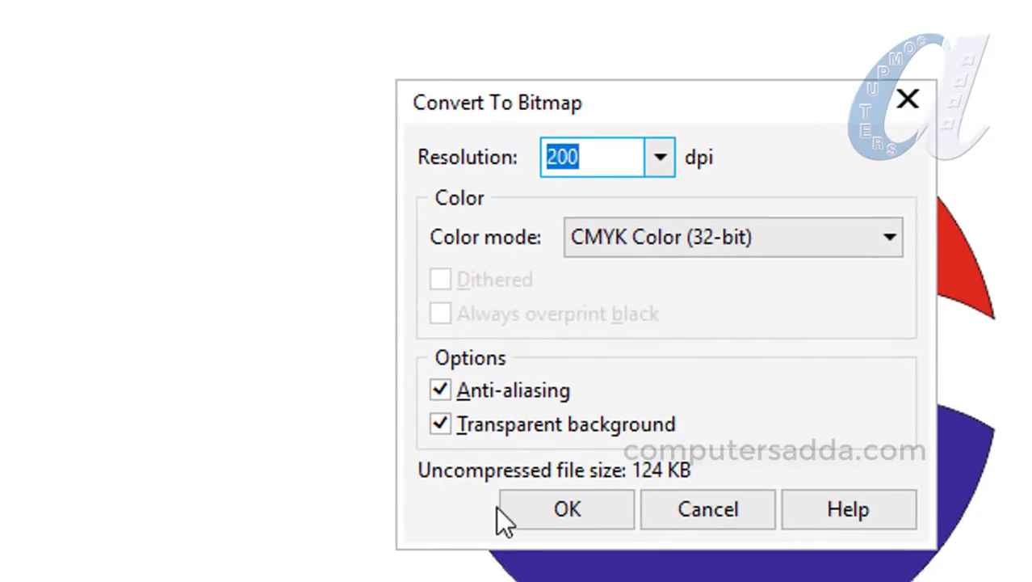
{"action": "left_click", "coordinate": [545, 513]}
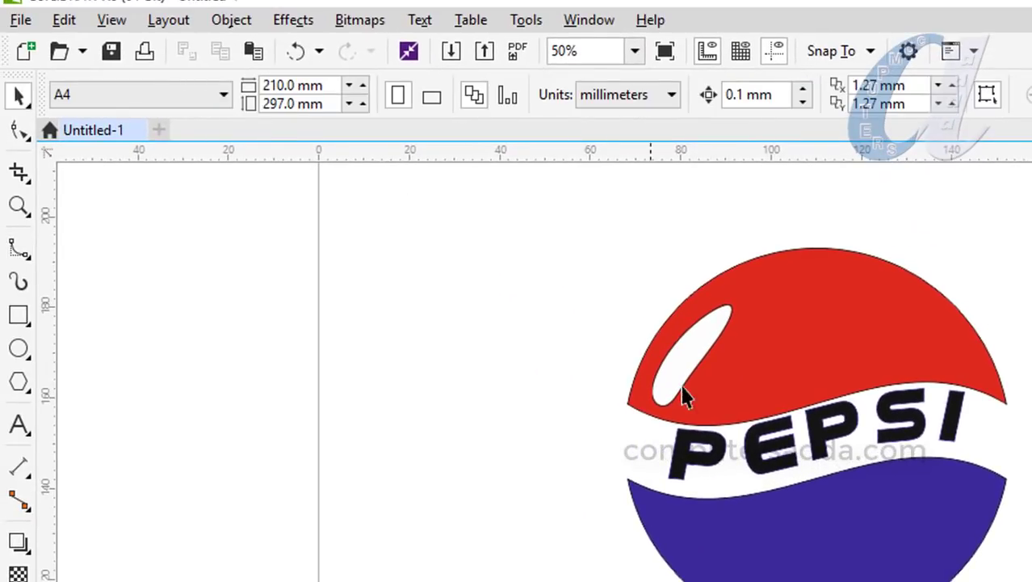
{"action": "left_click", "coordinate": [706, 359]}
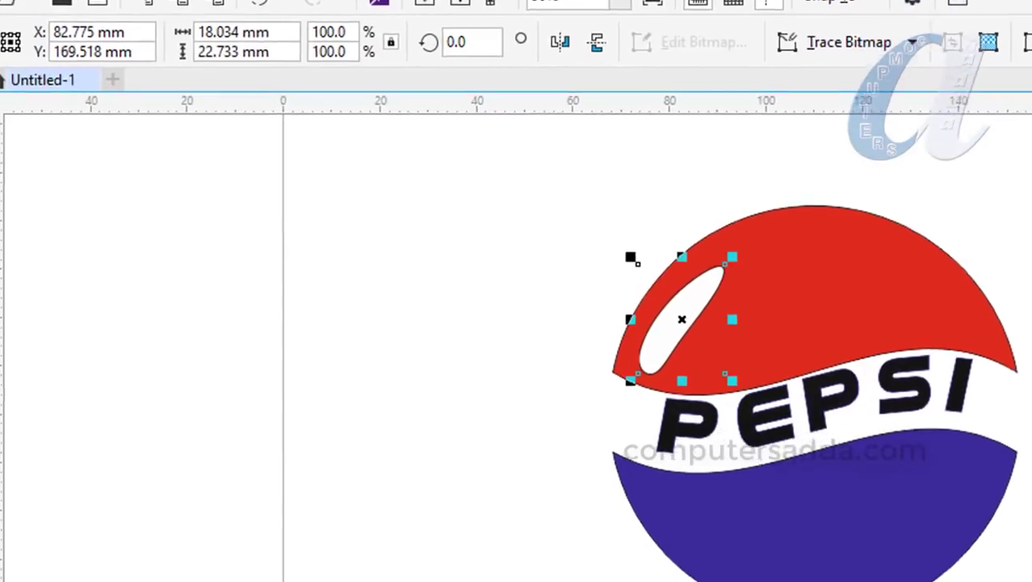
Apply a Gaussian Blur with a 29-pixel radius to the highlight bitmap
{"action": "left_click", "coordinate": [299, 2]}
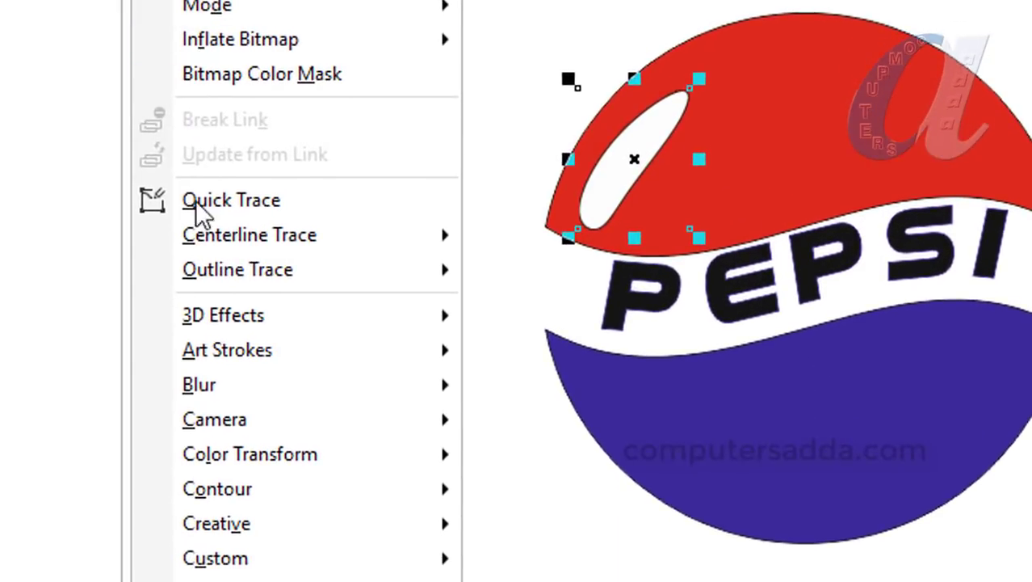
{"action": "mouse_move", "coordinate": [254, 397]}
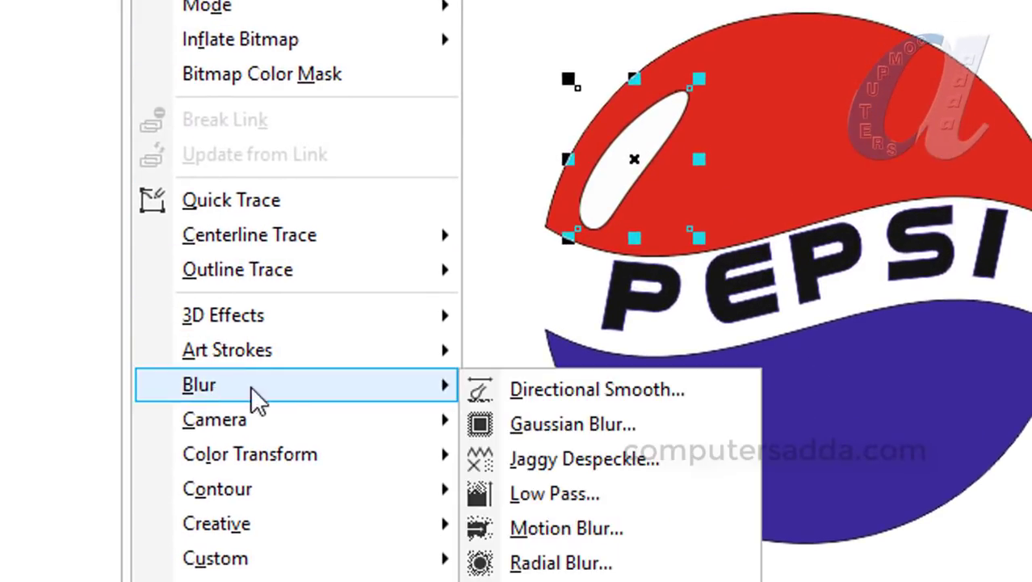
{"action": "left_click", "coordinate": [549, 425]}
{"action": "left_click_drag", "start_coordinate": [462, 152], "coordinate": [590, 159]}
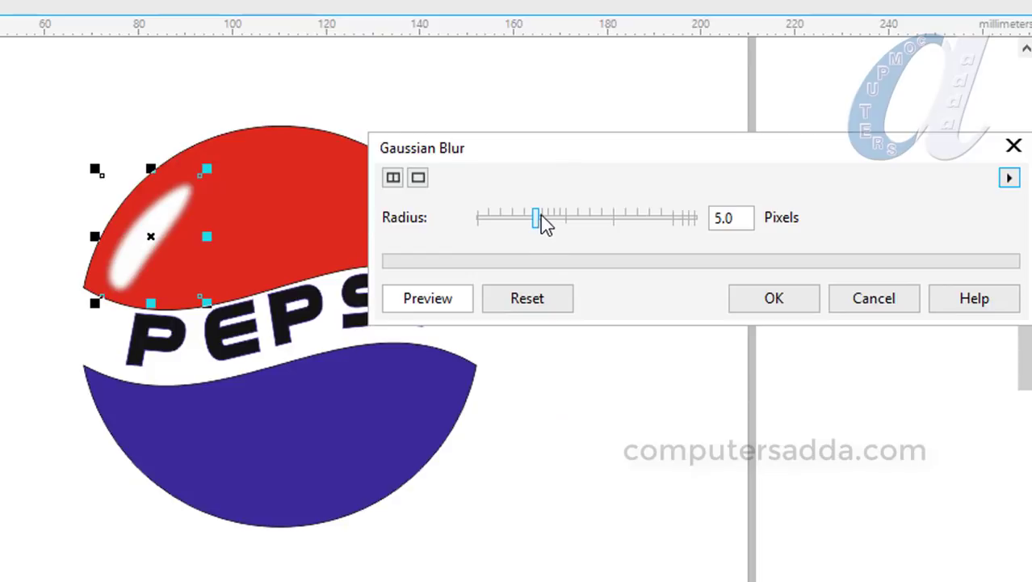
{"action": "left_click_drag", "start_coordinate": [540, 222], "coordinate": [589, 218]}
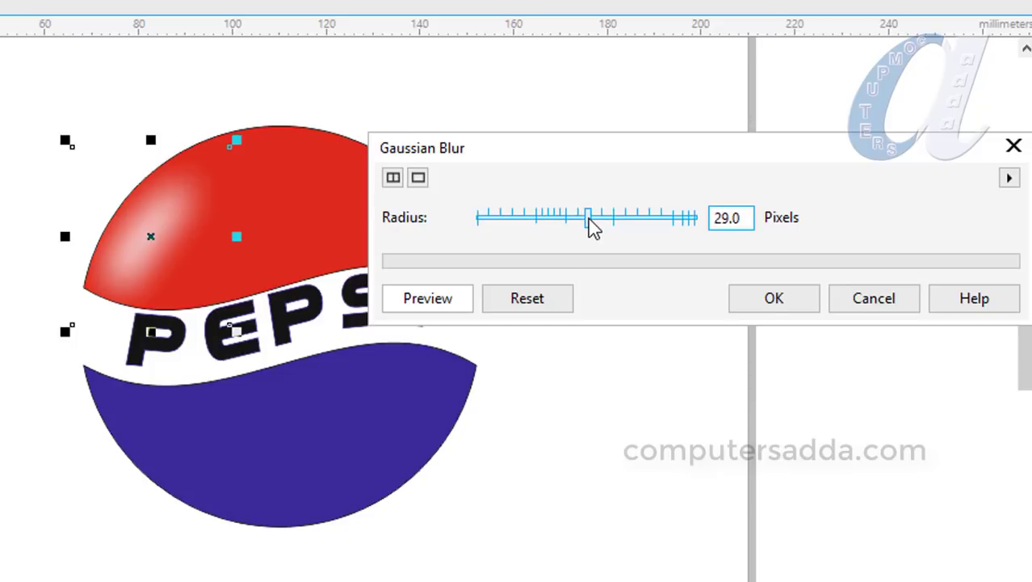
{"action": "left_click", "coordinate": [767, 300]}
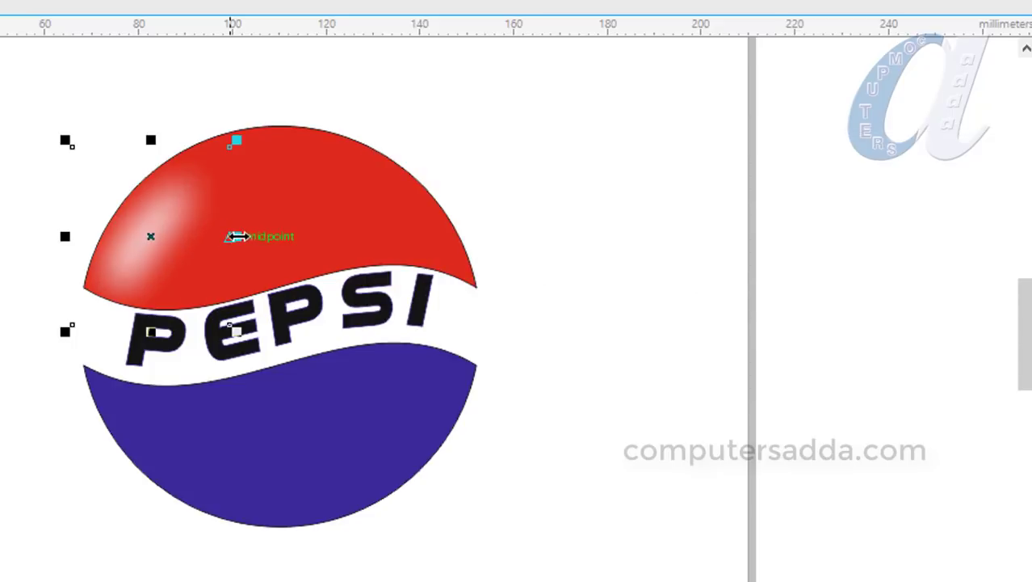
Reshape the blurred highlight and rotate it to 347.338°
{"action": "left_click_drag", "start_coordinate": [237, 236], "coordinate": [212, 236]}
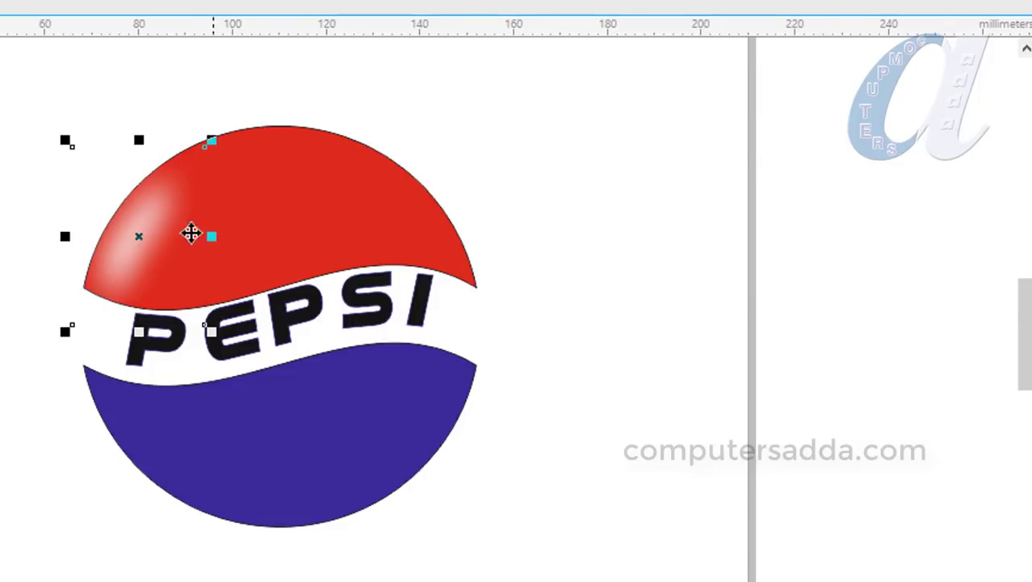
{"action": "left_click_drag", "start_coordinate": [65, 235], "coordinate": [77, 235]}
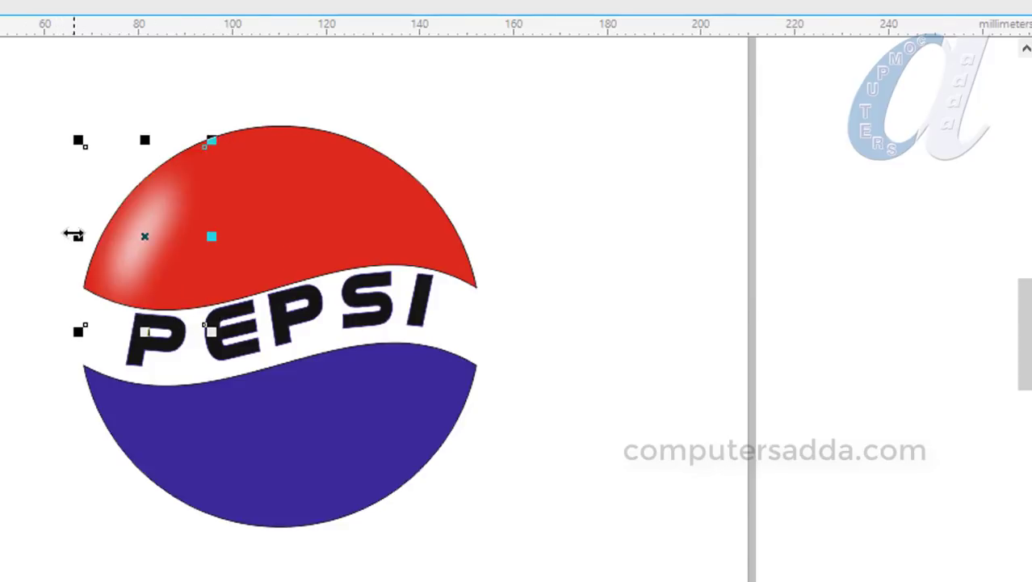
{"action": "left_click_drag", "start_coordinate": [211, 140], "coordinate": [229, 123]}
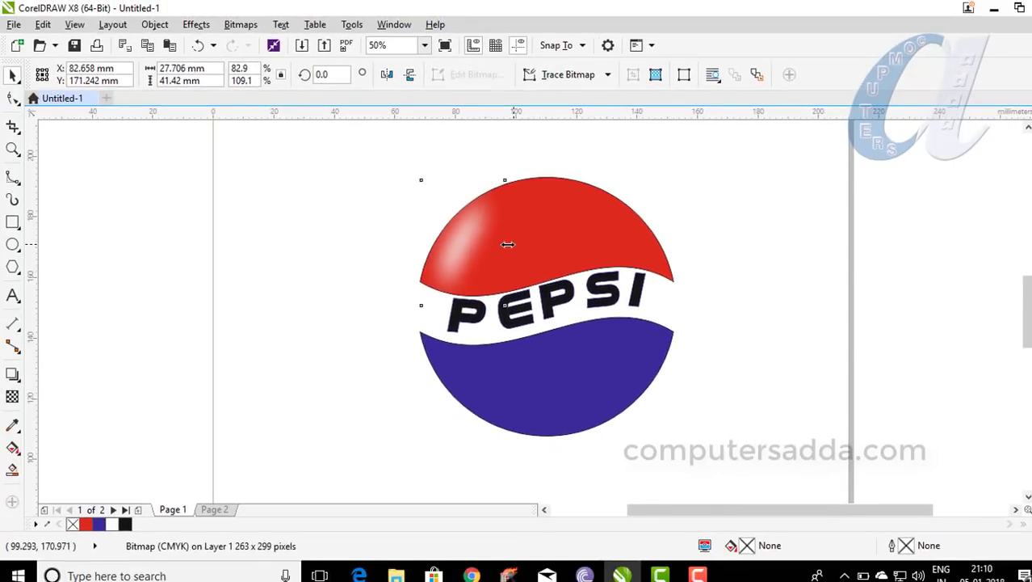
{"action": "mouse_move", "coordinate": [508, 243]}
{"action": "left_mouse_down"}
{"action": "mouse_move", "coordinate": [483, 243]}
{"action": "mouse_move", "coordinate": [493, 243]}
{"action": "left_mouse_up"}
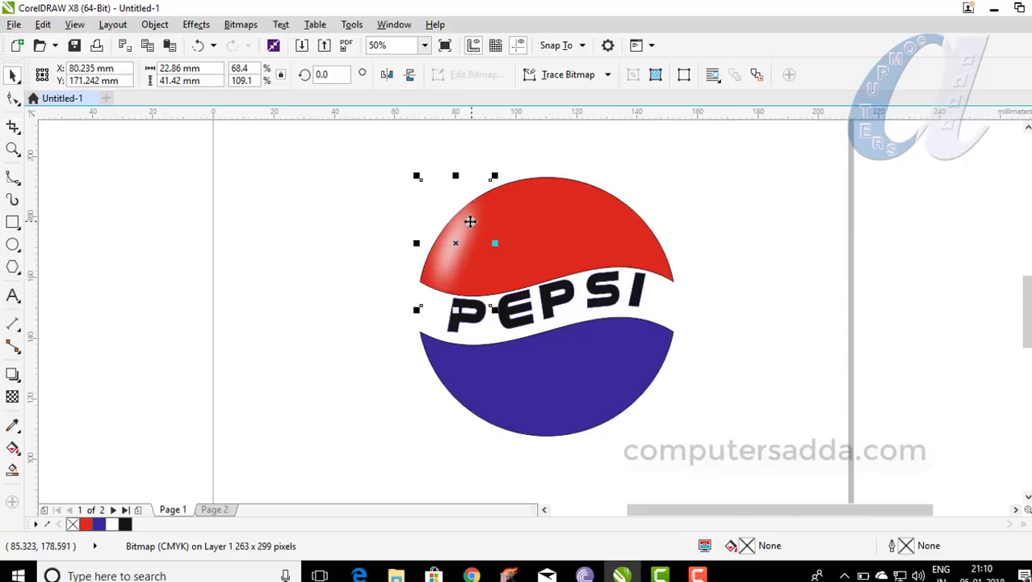
{"action": "left_click", "coordinate": [475, 214]}
{"action": "left_click_drag", "start_coordinate": [496, 173], "coordinate": [511, 178]}
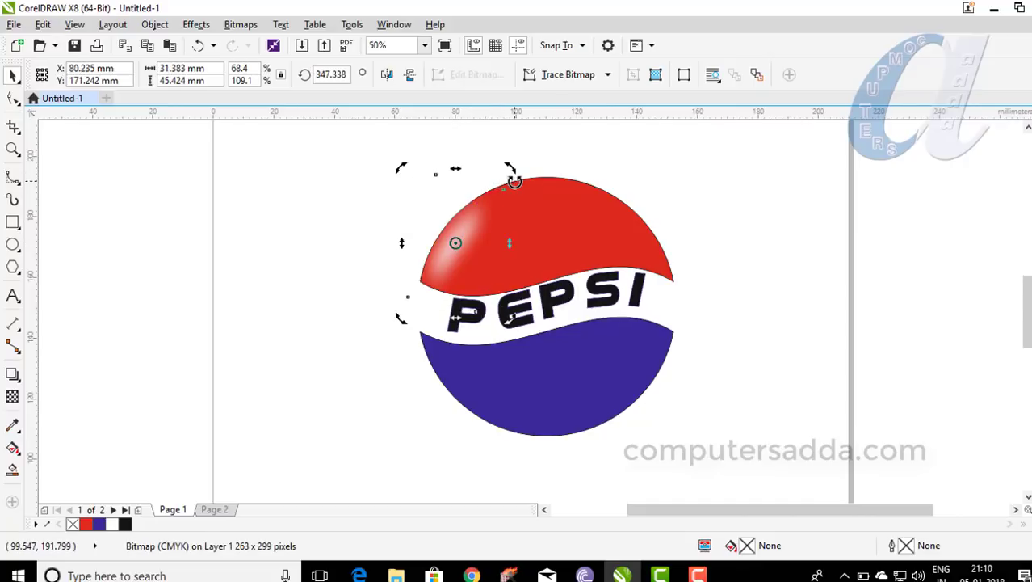
Drag a copy of the highlight to the right side of the red top
{"action": "left_click", "coordinate": [656, 163]}
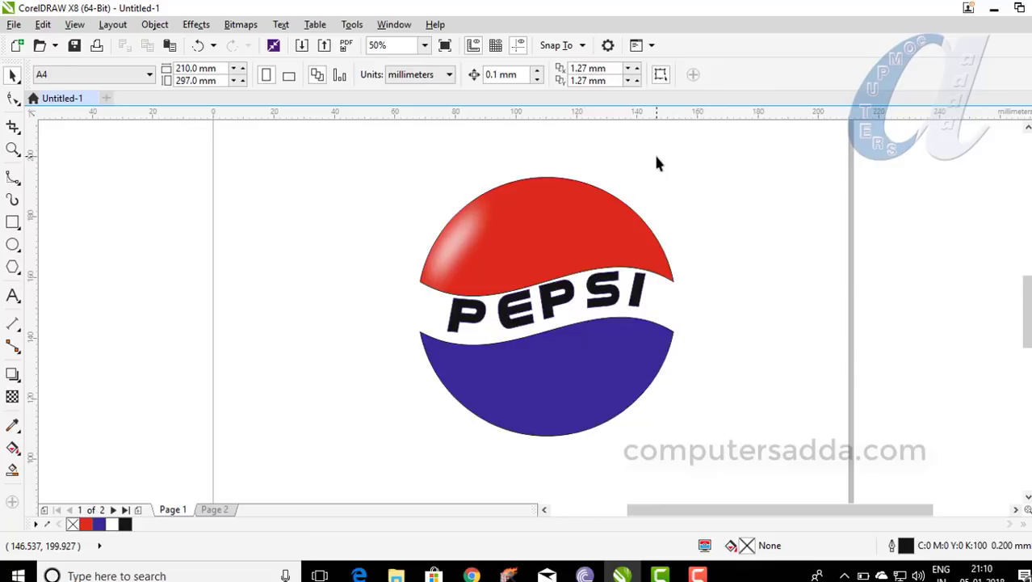
{"action": "left_click", "coordinate": [452, 250]}
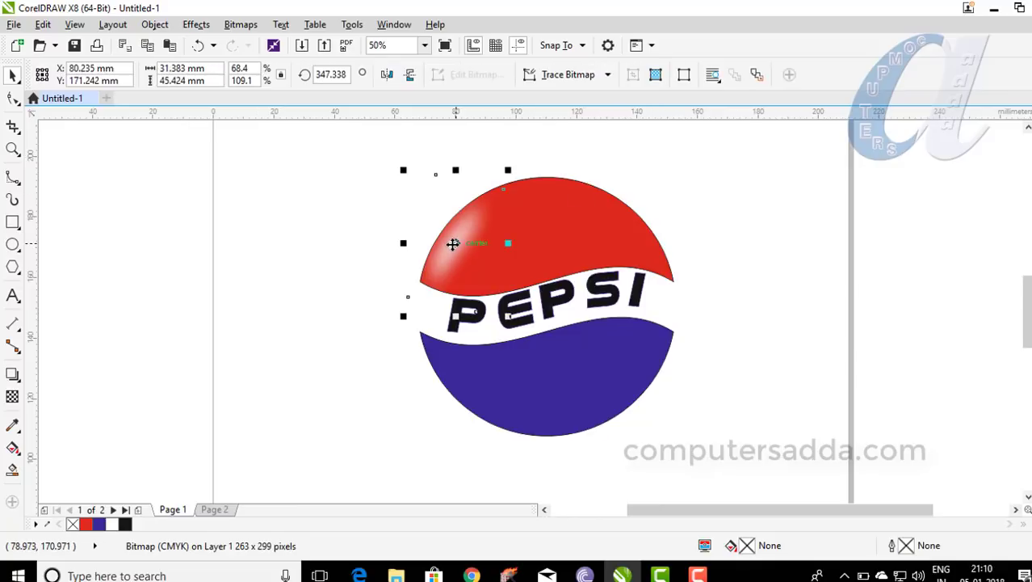
{"action": "left_click_drag", "start_coordinate": [457, 242], "coordinate": [623, 244]}
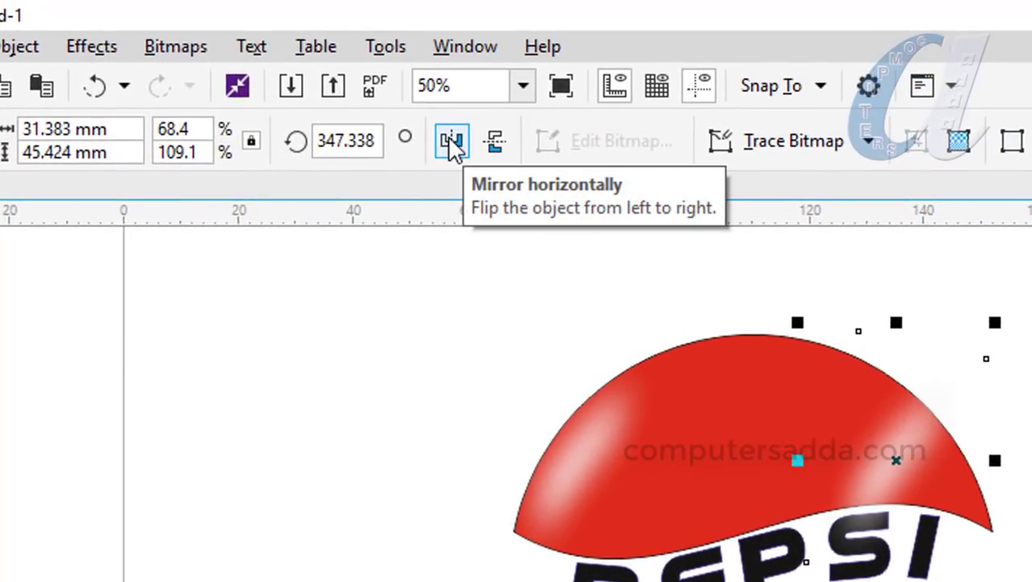
Mirror the right-side red highlight horizontally, reposition it and shrink it slightly
{"action": "left_click", "coordinate": [452, 143]}
{"action": "mouse_move", "coordinate": [896, 448]}
{"action": "left_mouse_down"}
{"action": "mouse_move", "coordinate": [902, 434]}
{"action": "mouse_move", "coordinate": [913, 454]}
{"action": "mouse_move", "coordinate": [900, 468]}
{"action": "mouse_move", "coordinate": [903, 457]}
{"action": "left_mouse_up"}
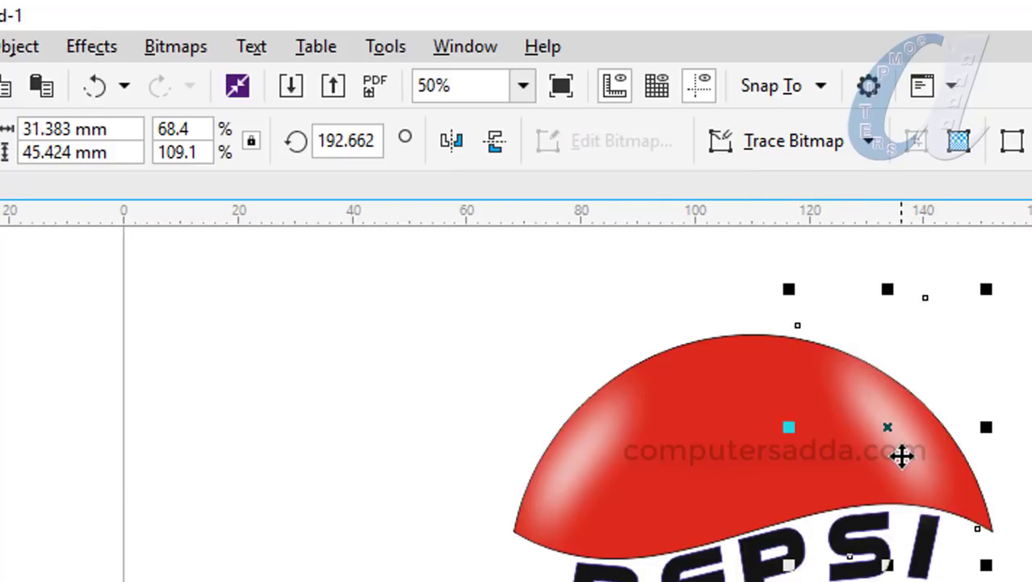
{"action": "left_click_drag", "start_coordinate": [789, 288], "coordinate": [800, 313]}
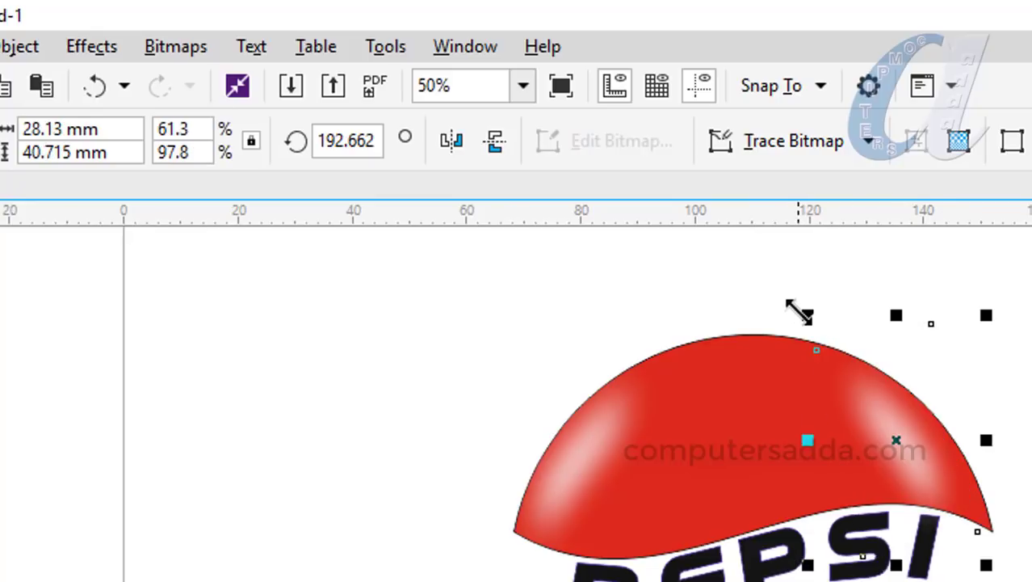
{"action": "key", "text": "Escape"}
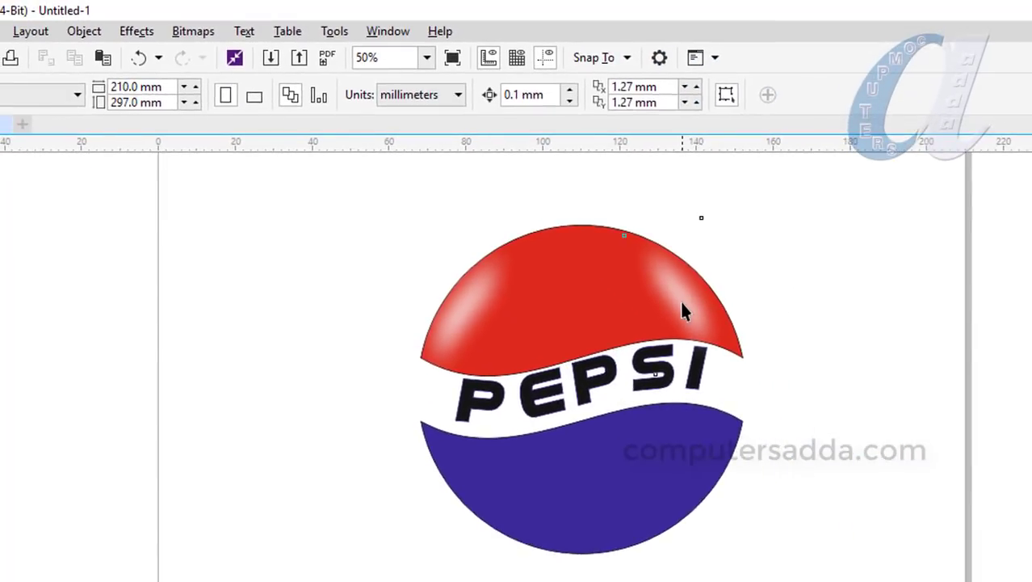
Copy the right highlight onto the blue bottom, mirror it vertically and nudge it into place
{"action": "left_click", "coordinate": [683, 311]}
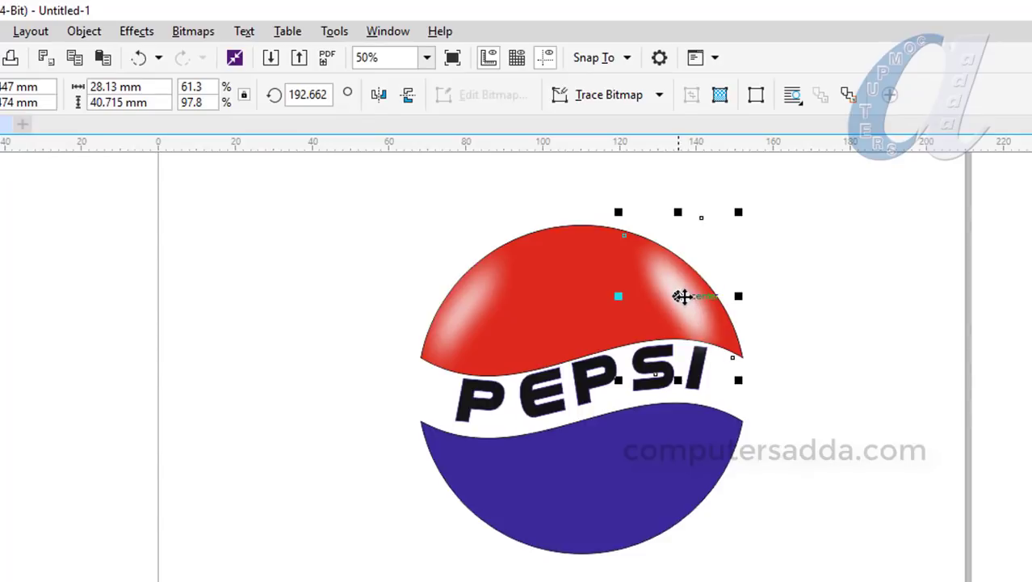
{"action": "left_click_drag", "start_coordinate": [683, 296], "coordinate": [687, 449]}
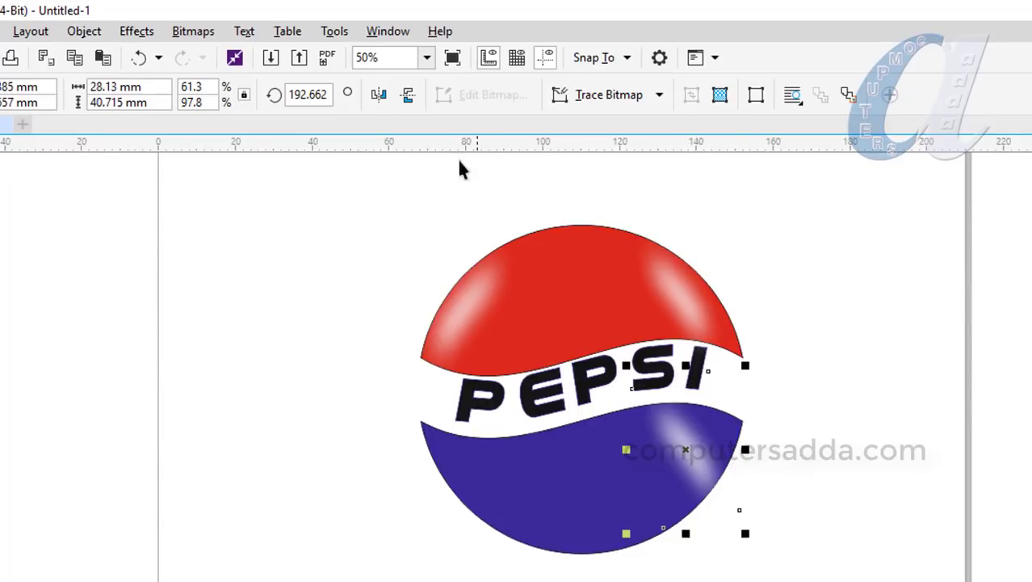
{"action": "left_click", "coordinate": [408, 96]}
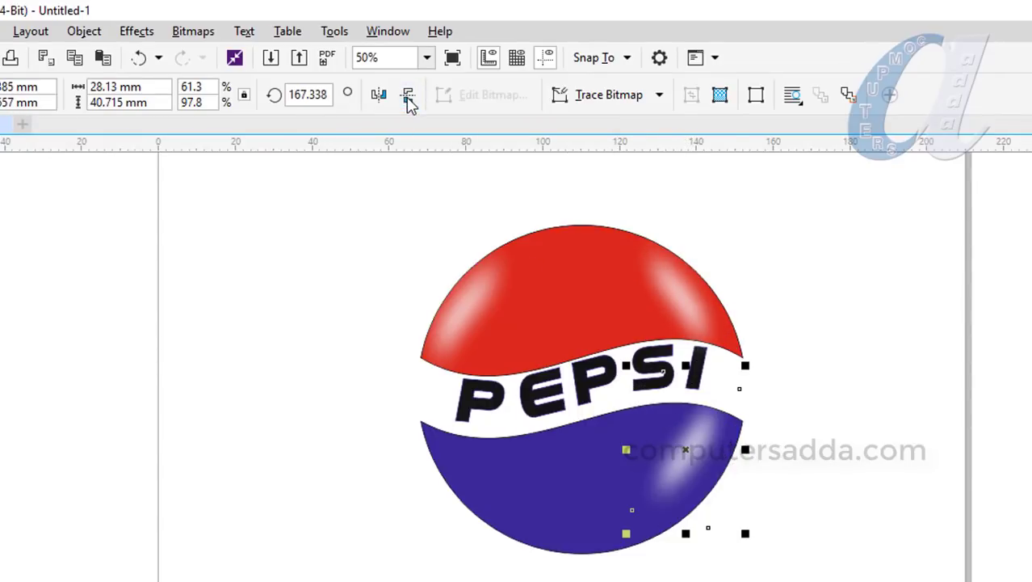
{"action": "left_click_drag", "start_coordinate": [705, 437], "coordinate": [712, 448]}
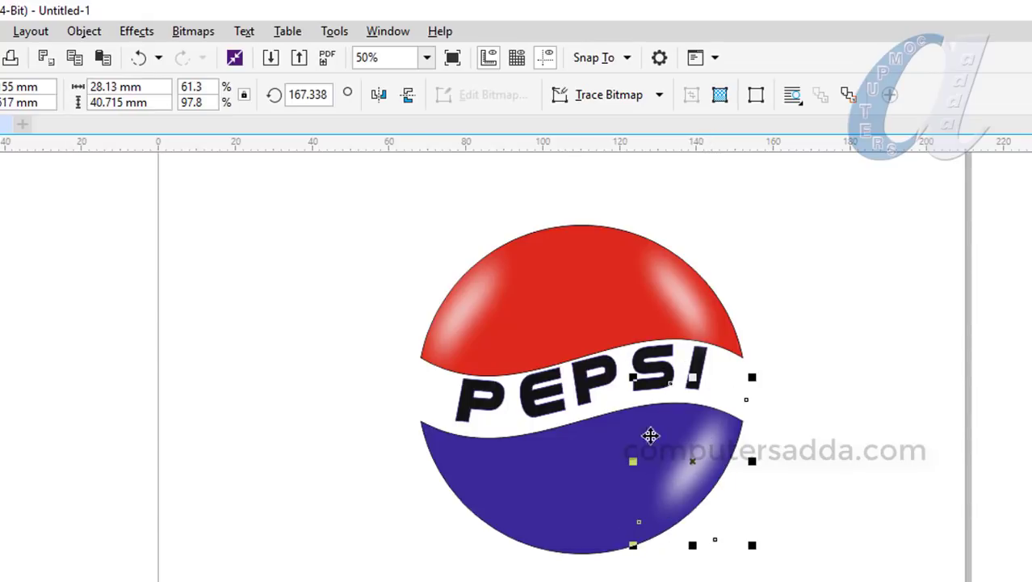
Copy the left red highlight to the blue bottom's lower left, flip it, position and shorten it
{"action": "left_click", "coordinate": [466, 311]}
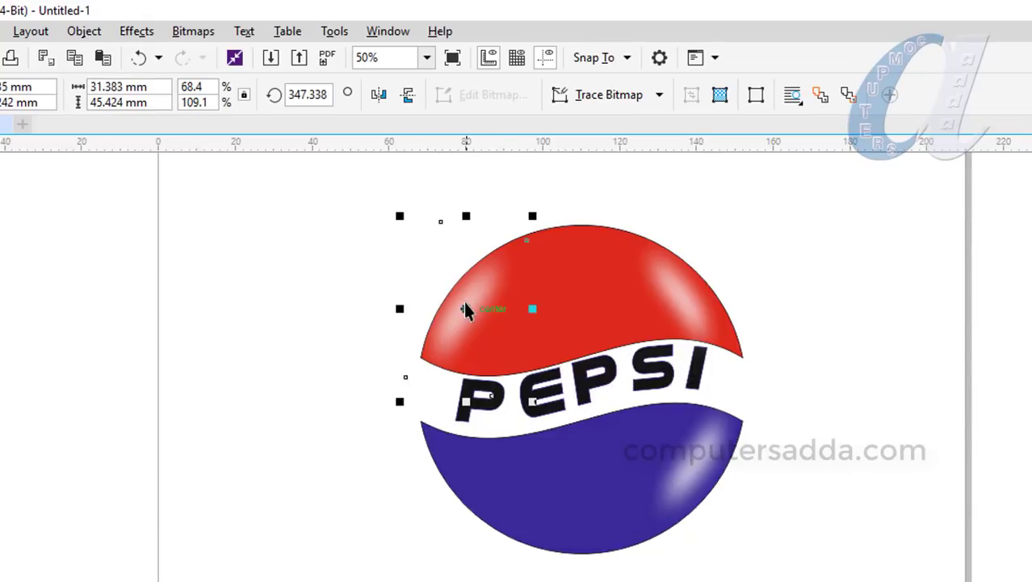
{"action": "left_click", "coordinate": [703, 476]}
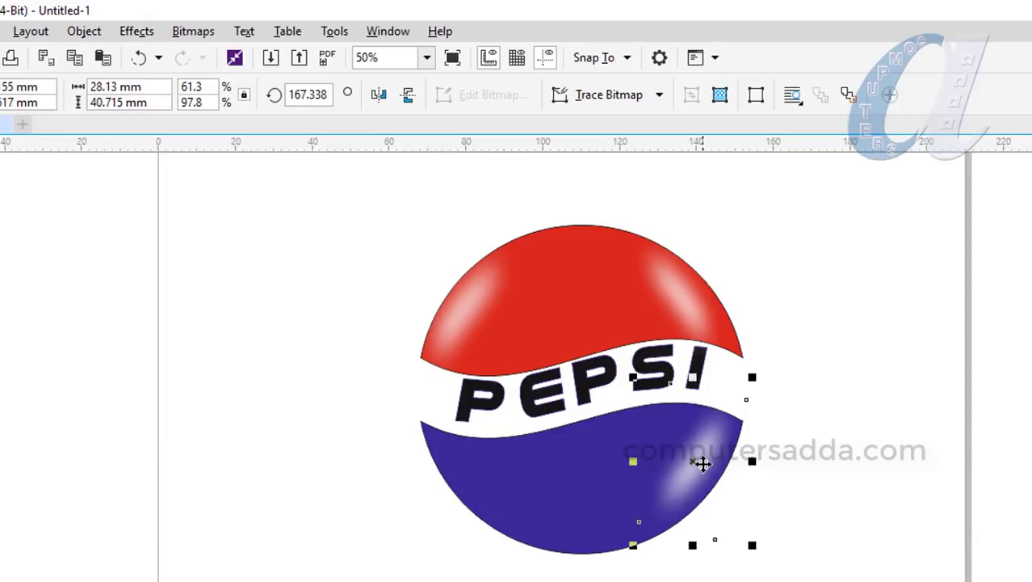
{"action": "left_click", "coordinate": [468, 310]}
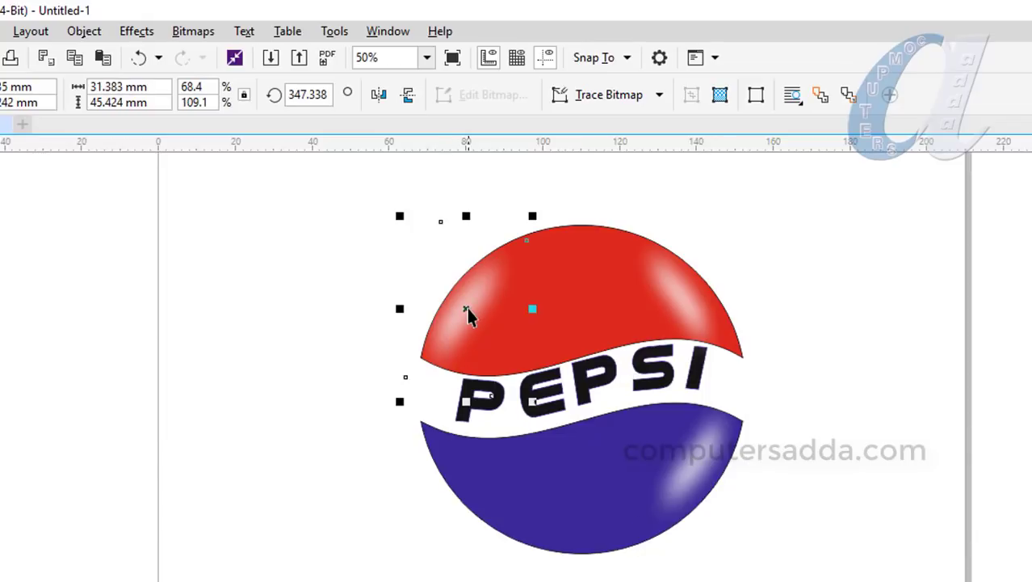
{"action": "left_click_drag", "start_coordinate": [482, 291], "coordinate": [499, 435]}
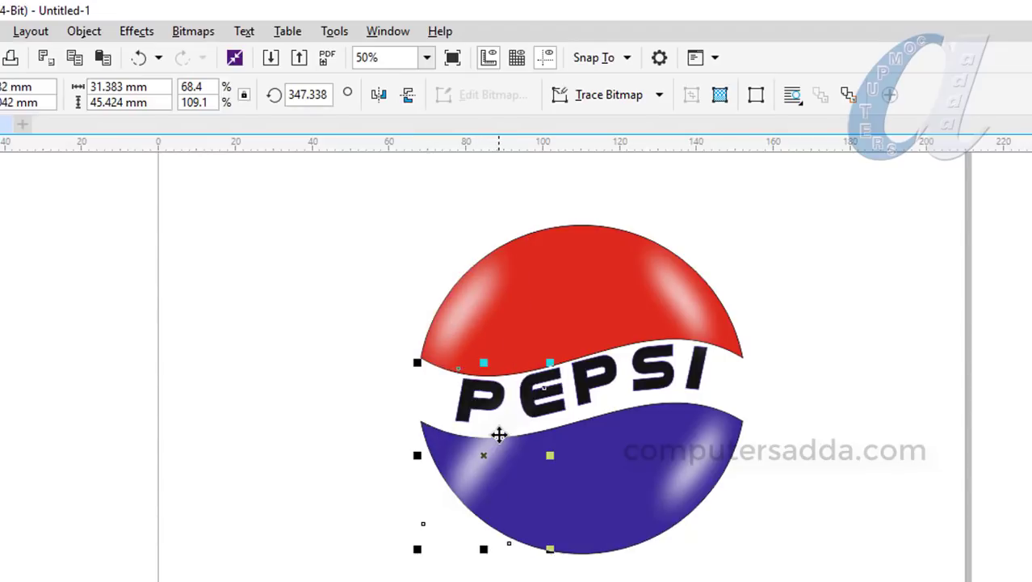
{"action": "left_click", "coordinate": [408, 95]}
{"action": "mouse_move", "coordinate": [484, 454]}
{"action": "left_mouse_down"}
{"action": "mouse_move", "coordinate": [475, 477]}
{"action": "mouse_move", "coordinate": [490, 481]}
{"action": "mouse_move", "coordinate": [478, 473]}
{"action": "left_mouse_up"}
{"action": "left_click_drag", "start_coordinate": [476, 380], "coordinate": [473, 397]}
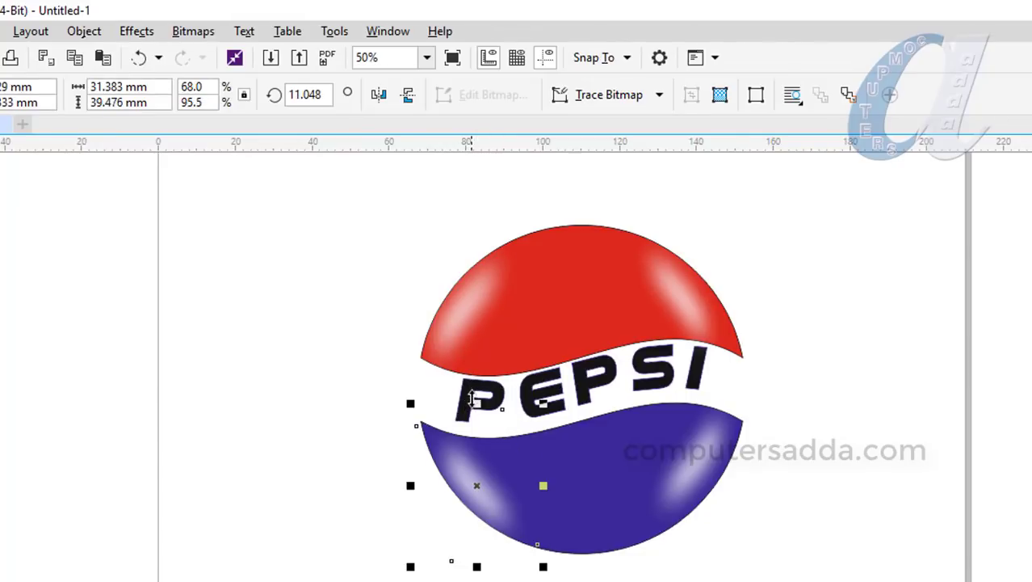
{"action": "left_click", "coordinate": [307, 349]}
{"action": "scroll", "coordinate": [307, 349], "scroll_direction": "down", "scroll_amount": 1}
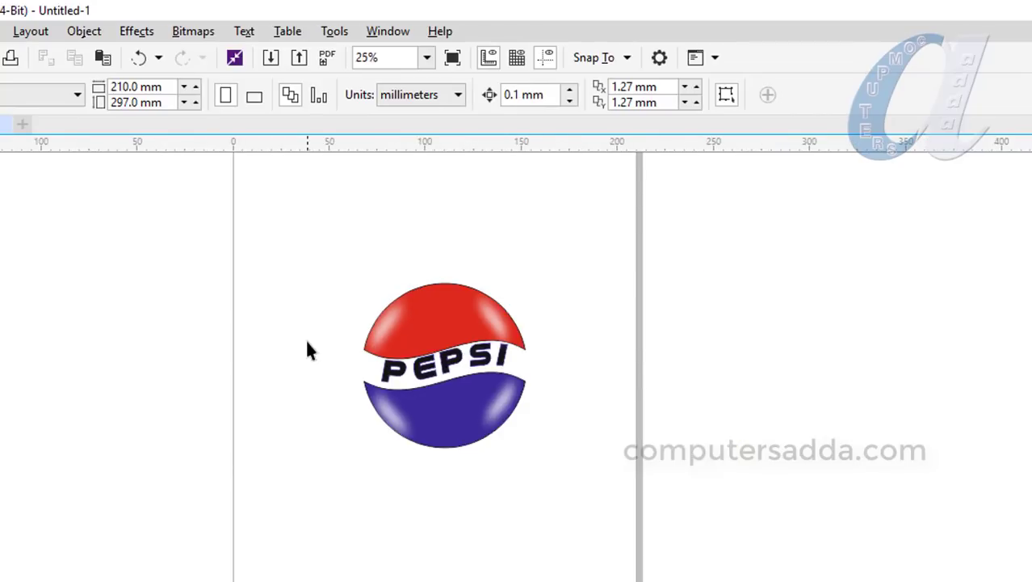
{"action": "scroll", "coordinate": [307, 349], "scroll_direction": "down", "scroll_amount": 1}
{"action": "scroll", "coordinate": [304, 351], "scroll_direction": "up", "scroll_amount": 1}
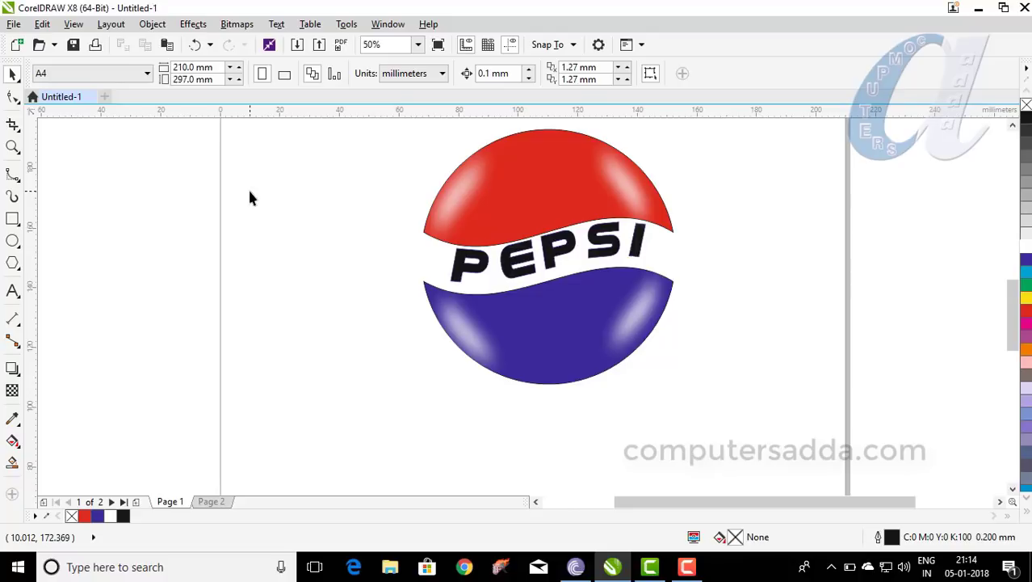
Minimize CorelDRAW and copy the PEPSI_pl.ttf font file from the desktop
{"action": "left_click", "coordinate": [978, 10]}
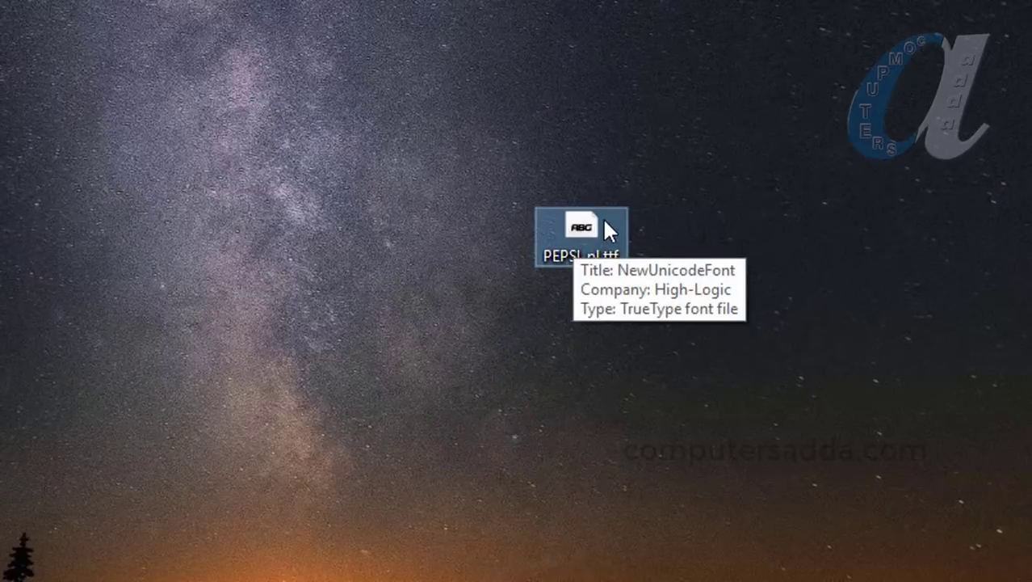
{"action": "left_click_drag", "start_coordinate": [574, 257], "coordinate": [562, 331]}
{"action": "right_click", "coordinate": [583, 331]}
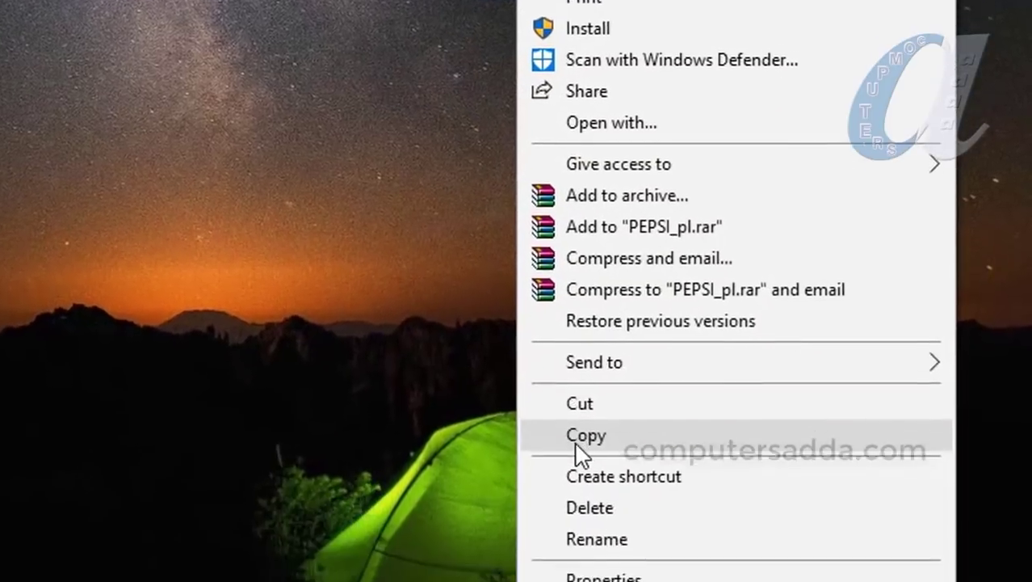
{"action": "left_click", "coordinate": [578, 443]}
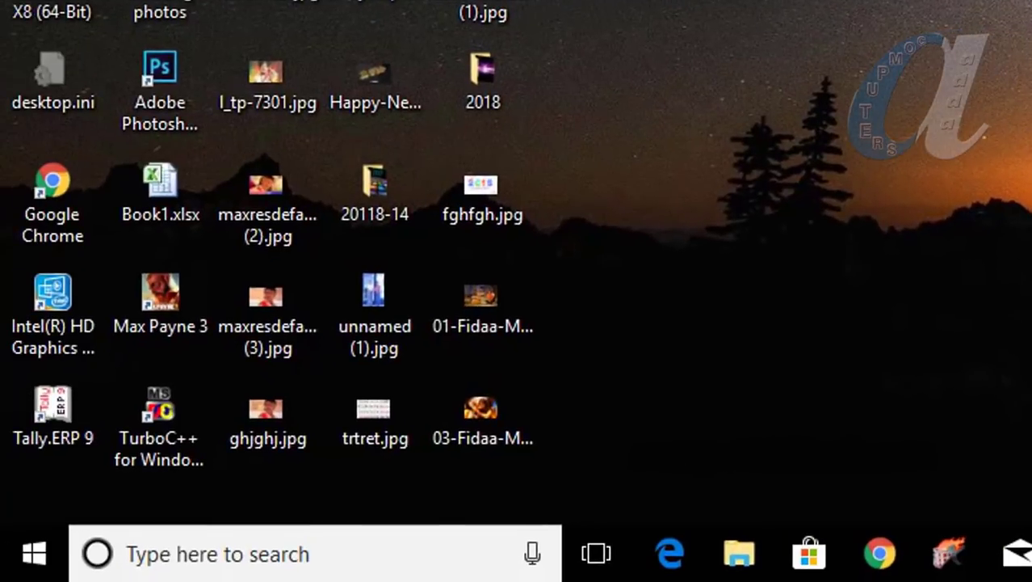
Search Windows for FONT and open the Fonts control panel
{"action": "left_click", "coordinate": [182, 558]}
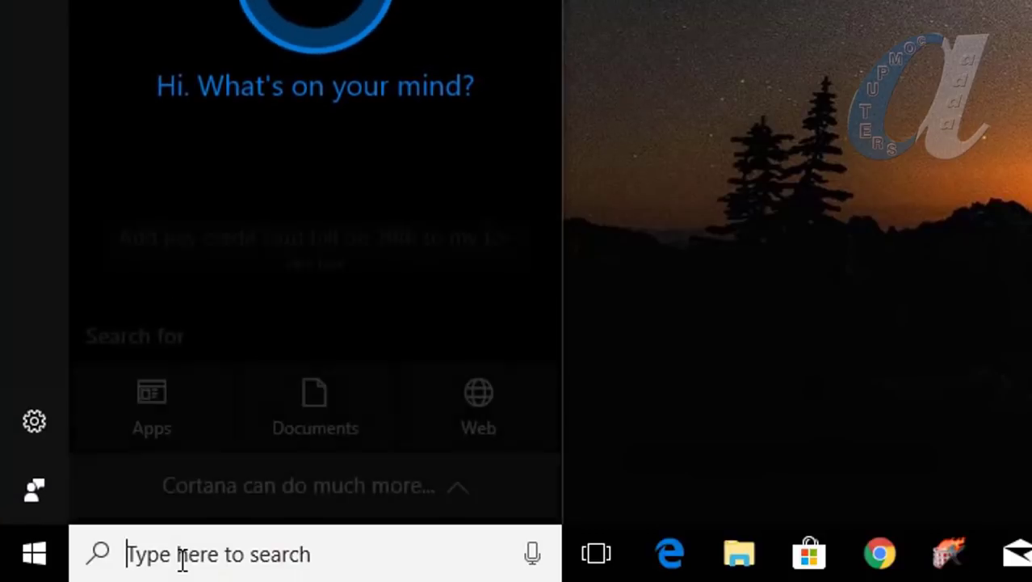
{"action": "type", "text": "FONT"}
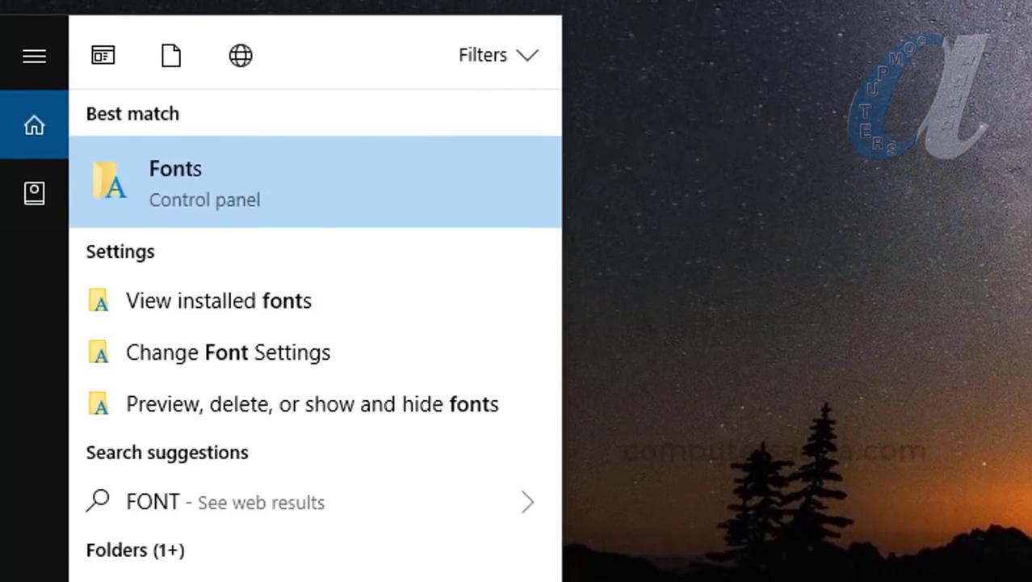
{"action": "left_click", "coordinate": [168, 171]}
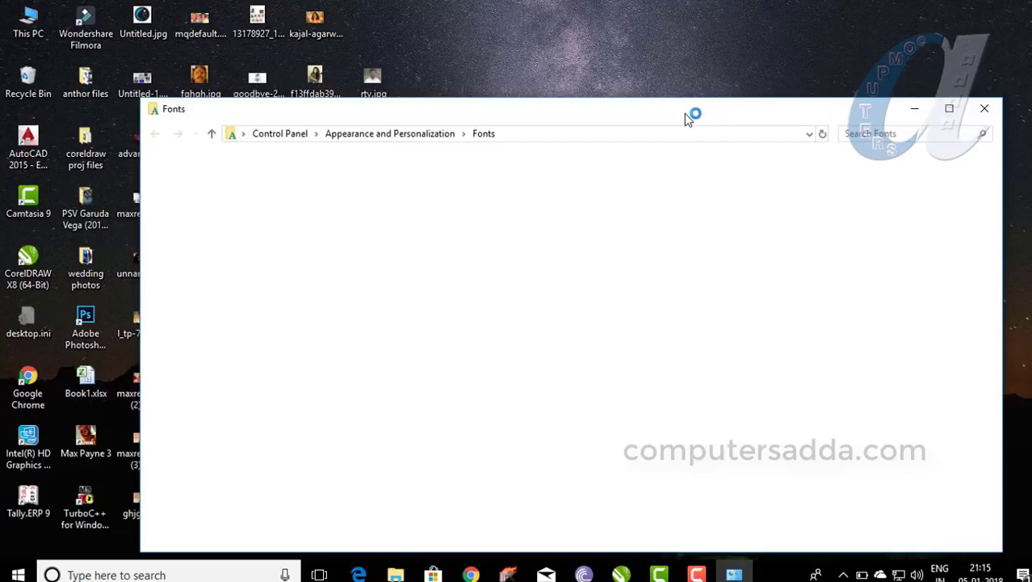
Paste the copied font into the Fonts folder so ! PEPSI ! Regular gets installed
{"action": "left_click_drag", "start_coordinate": [659, 119], "coordinate": [636, 100]}
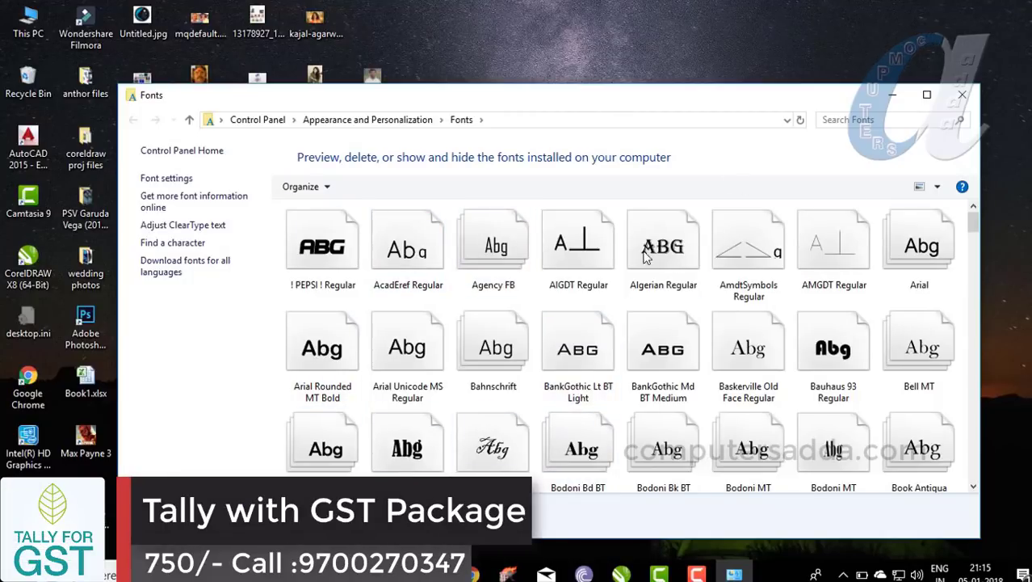
{"action": "right_click", "coordinate": [450, 298]}
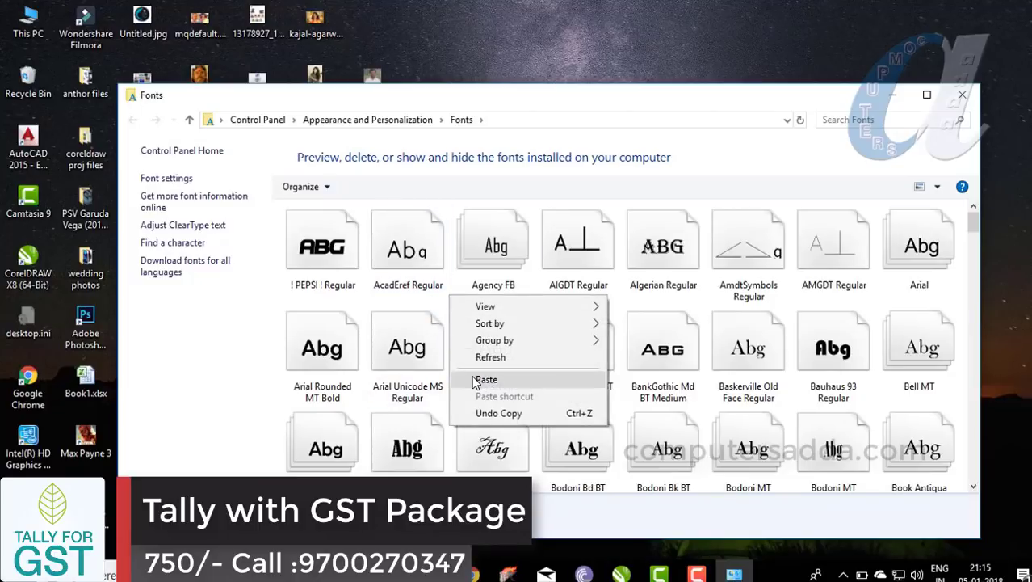